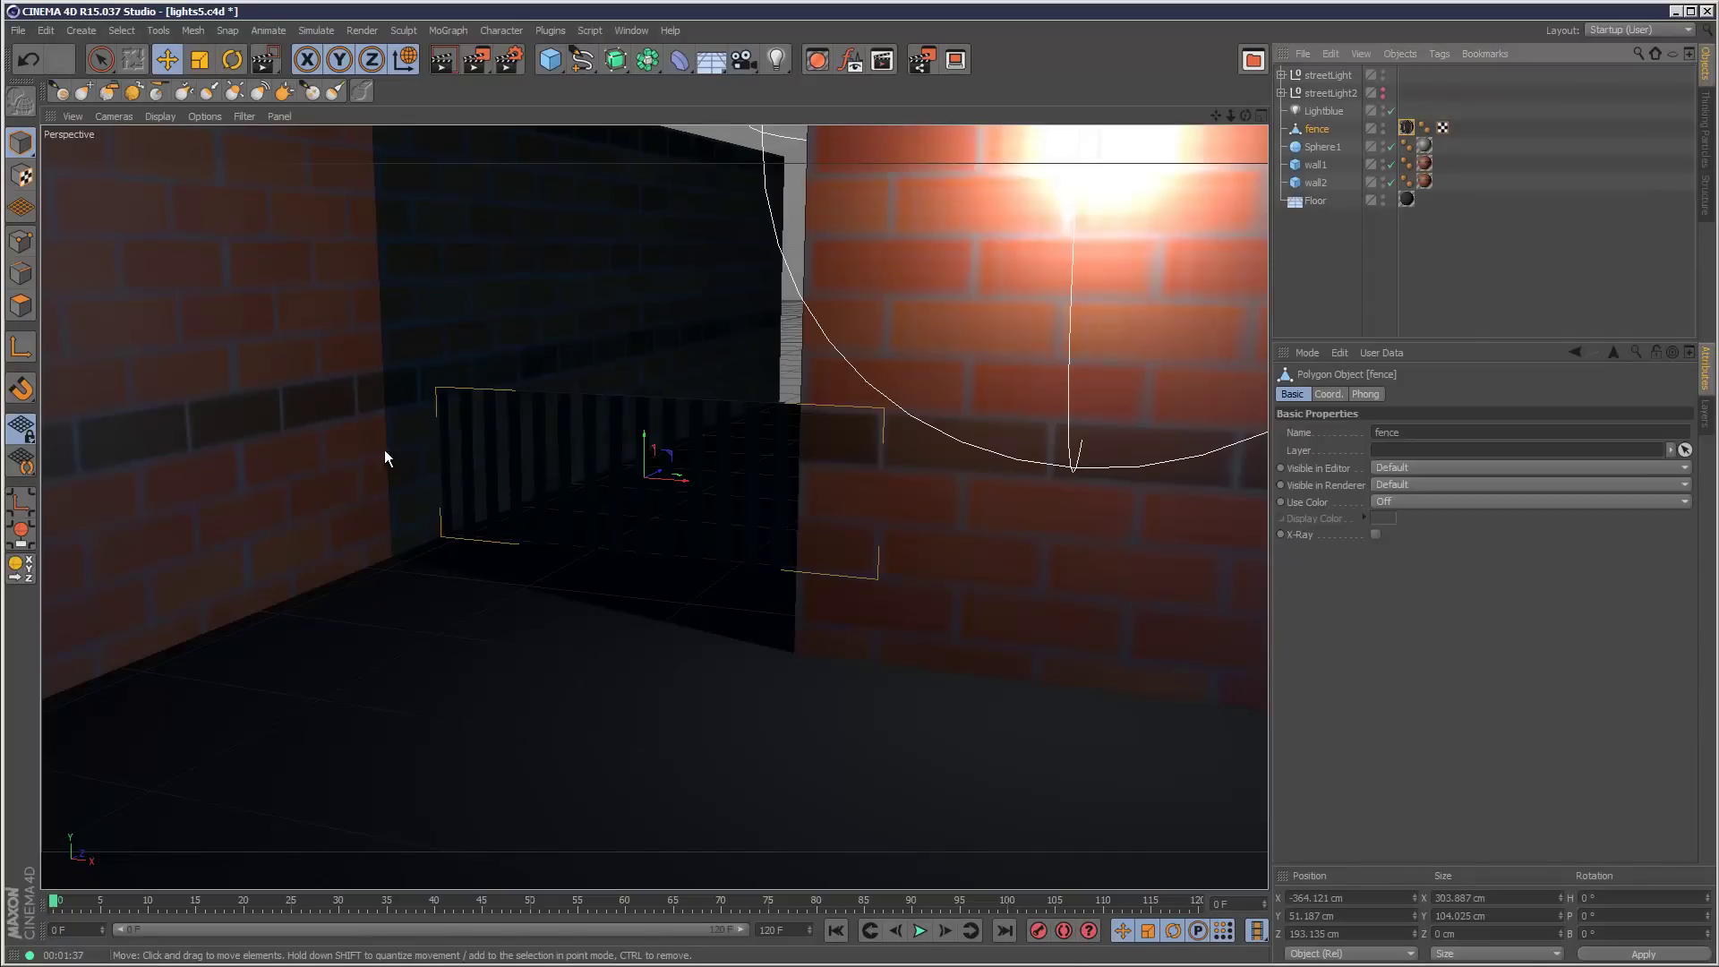
Examine the fence material's alpha channel with its Checkerboard shader, and its color channel settings.
click(1407, 127)
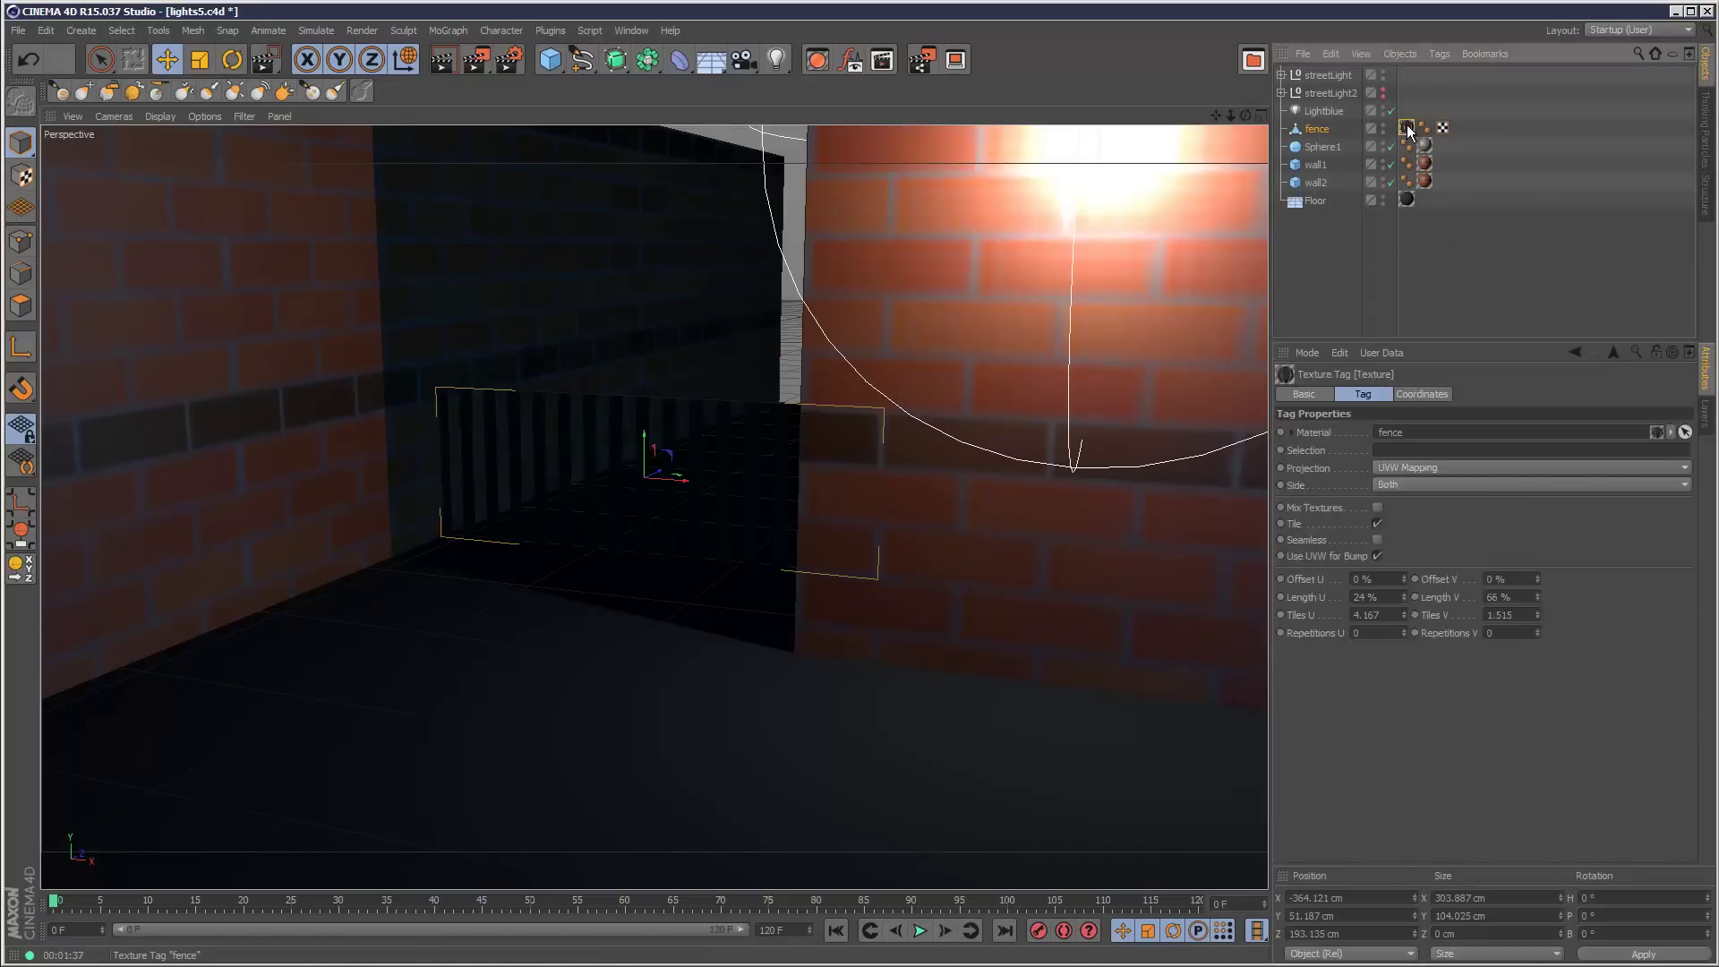
click(1412, 394)
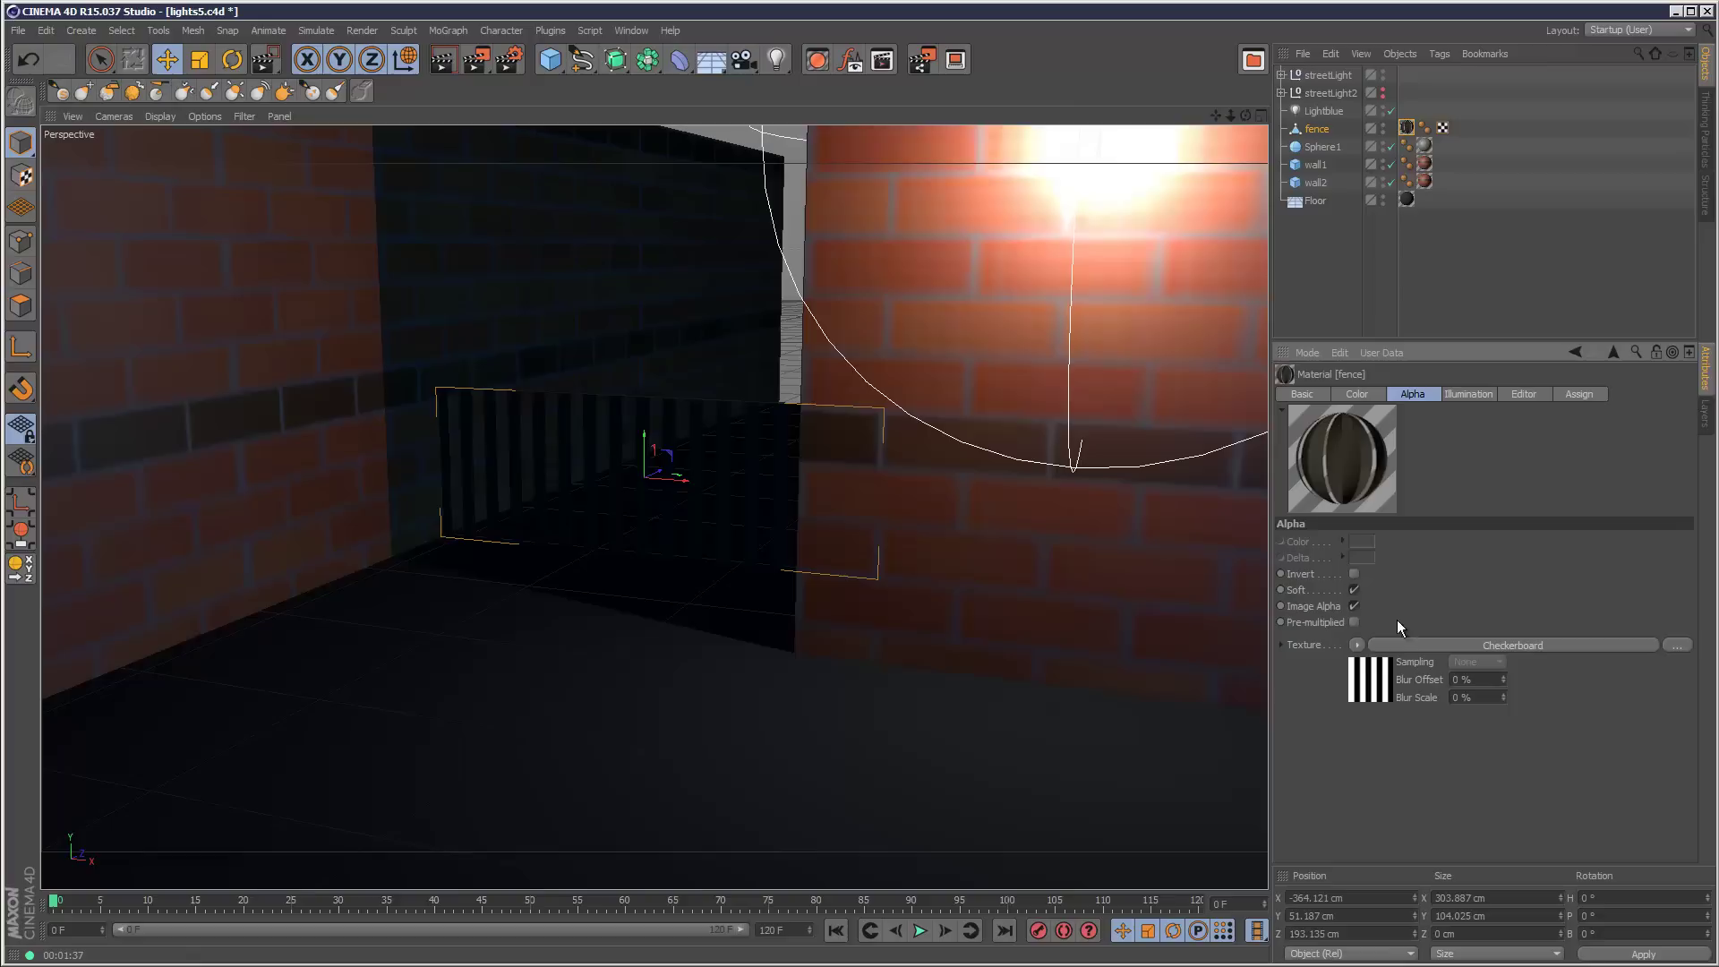
click(1486, 647)
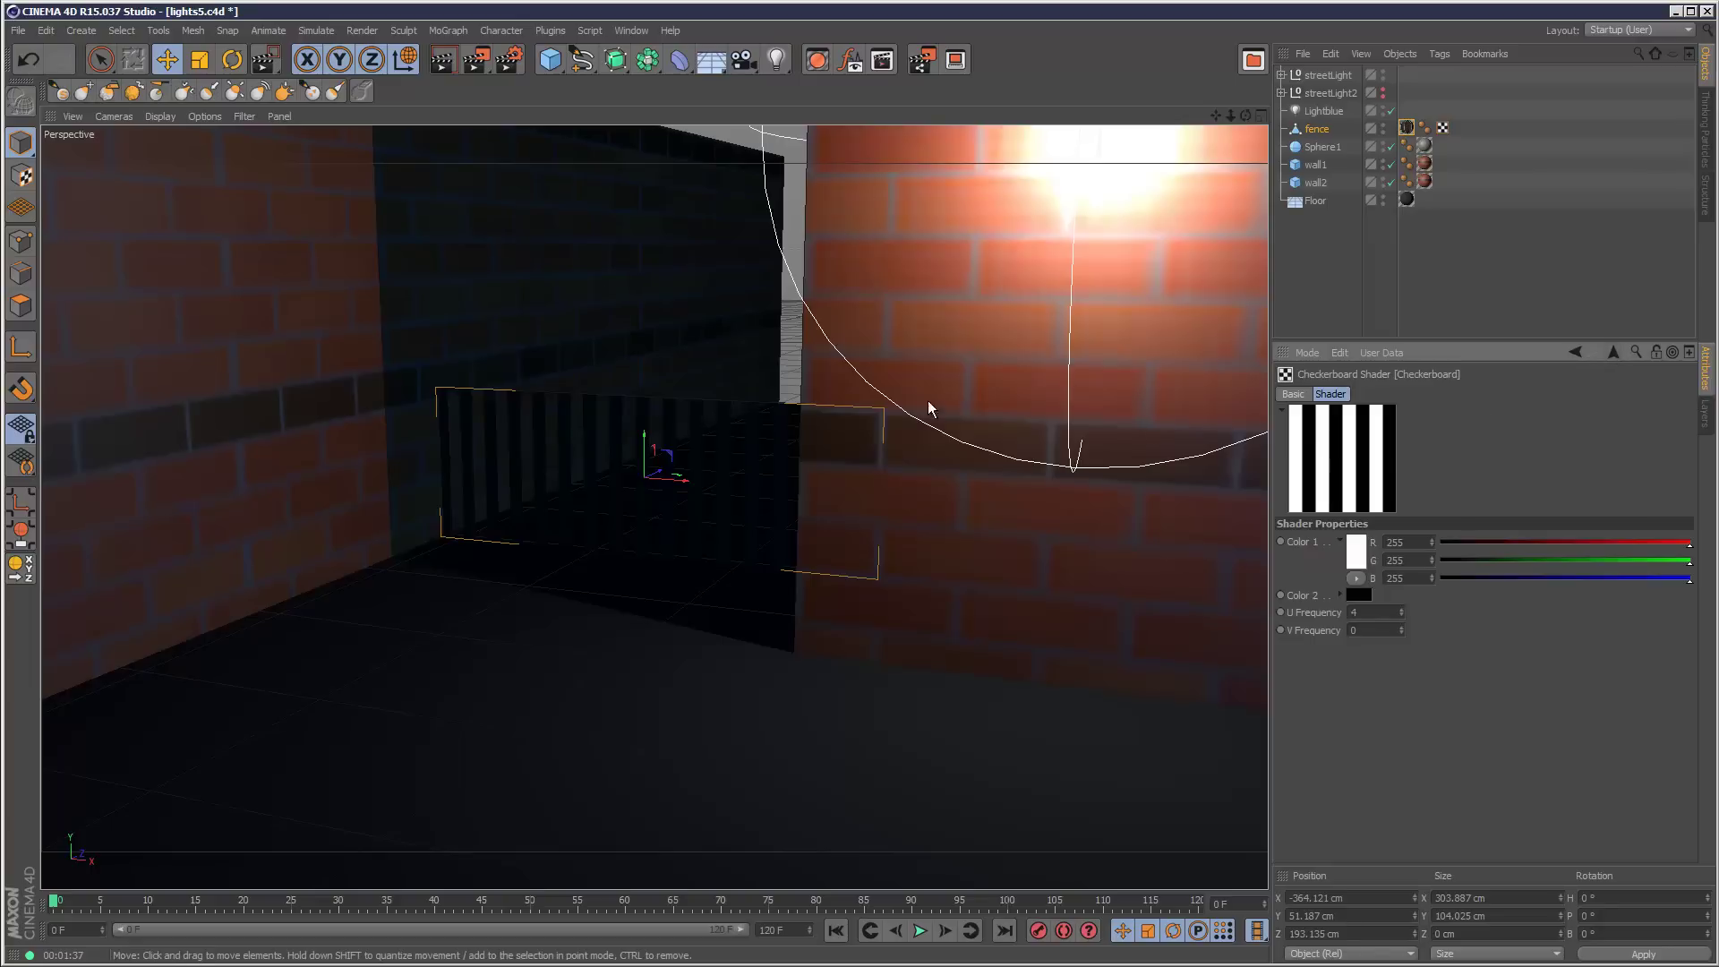
click(1306, 397)
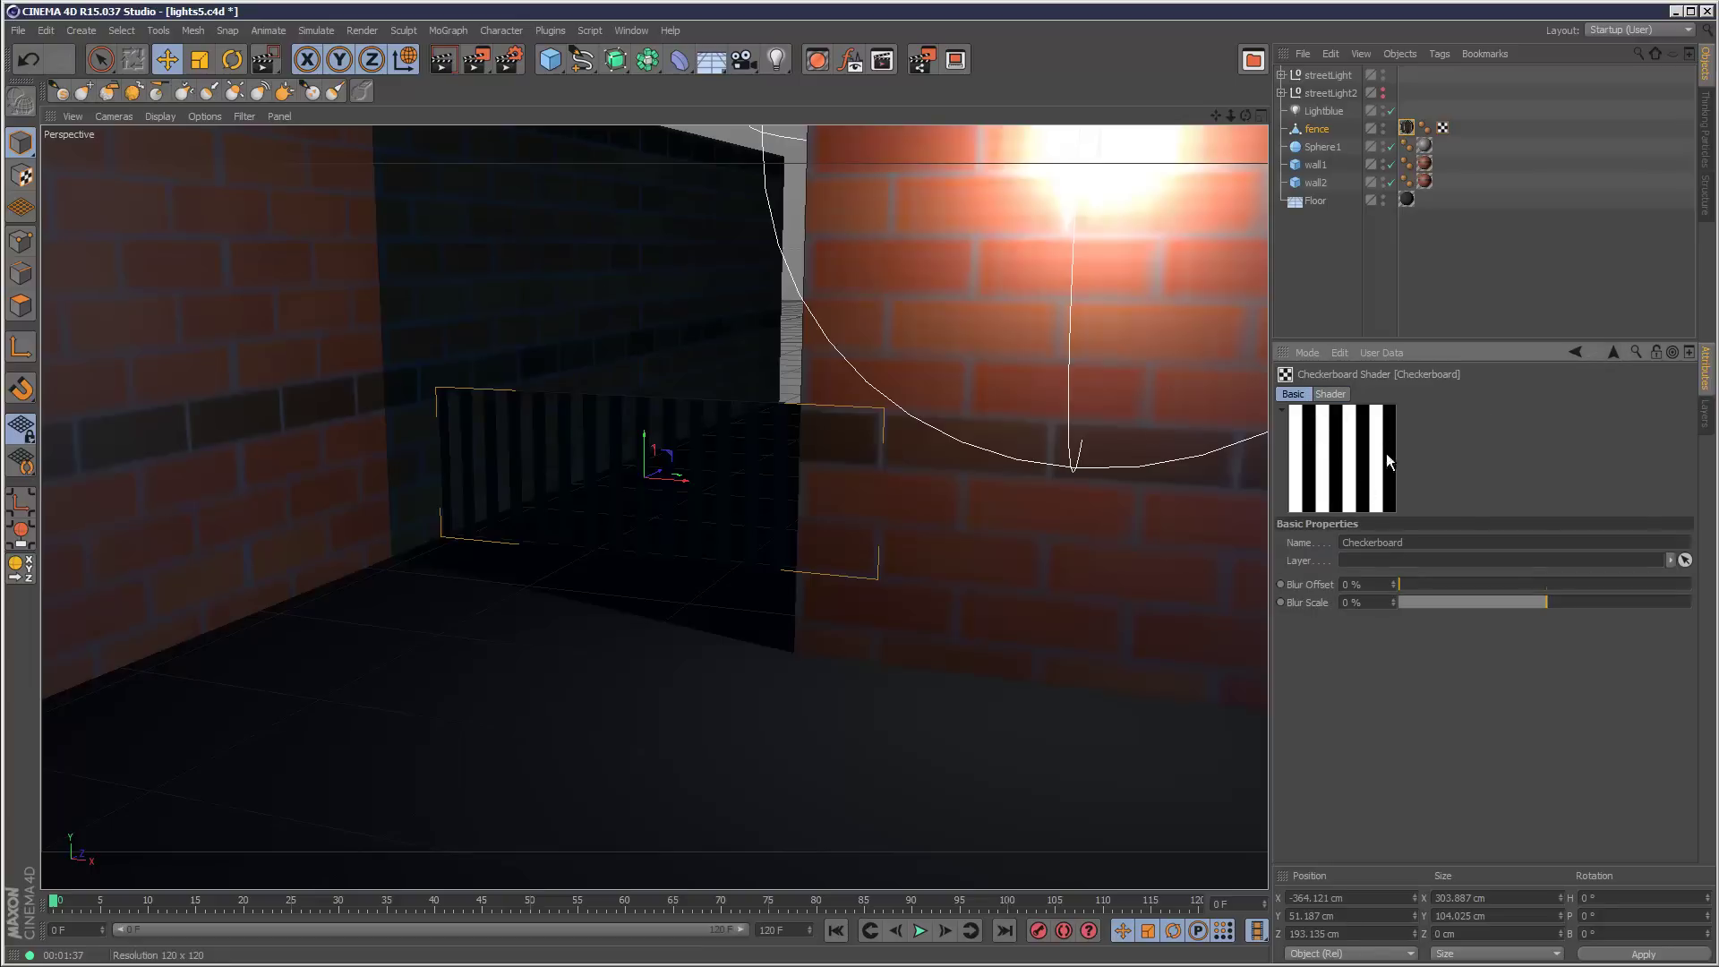
click(1406, 127)
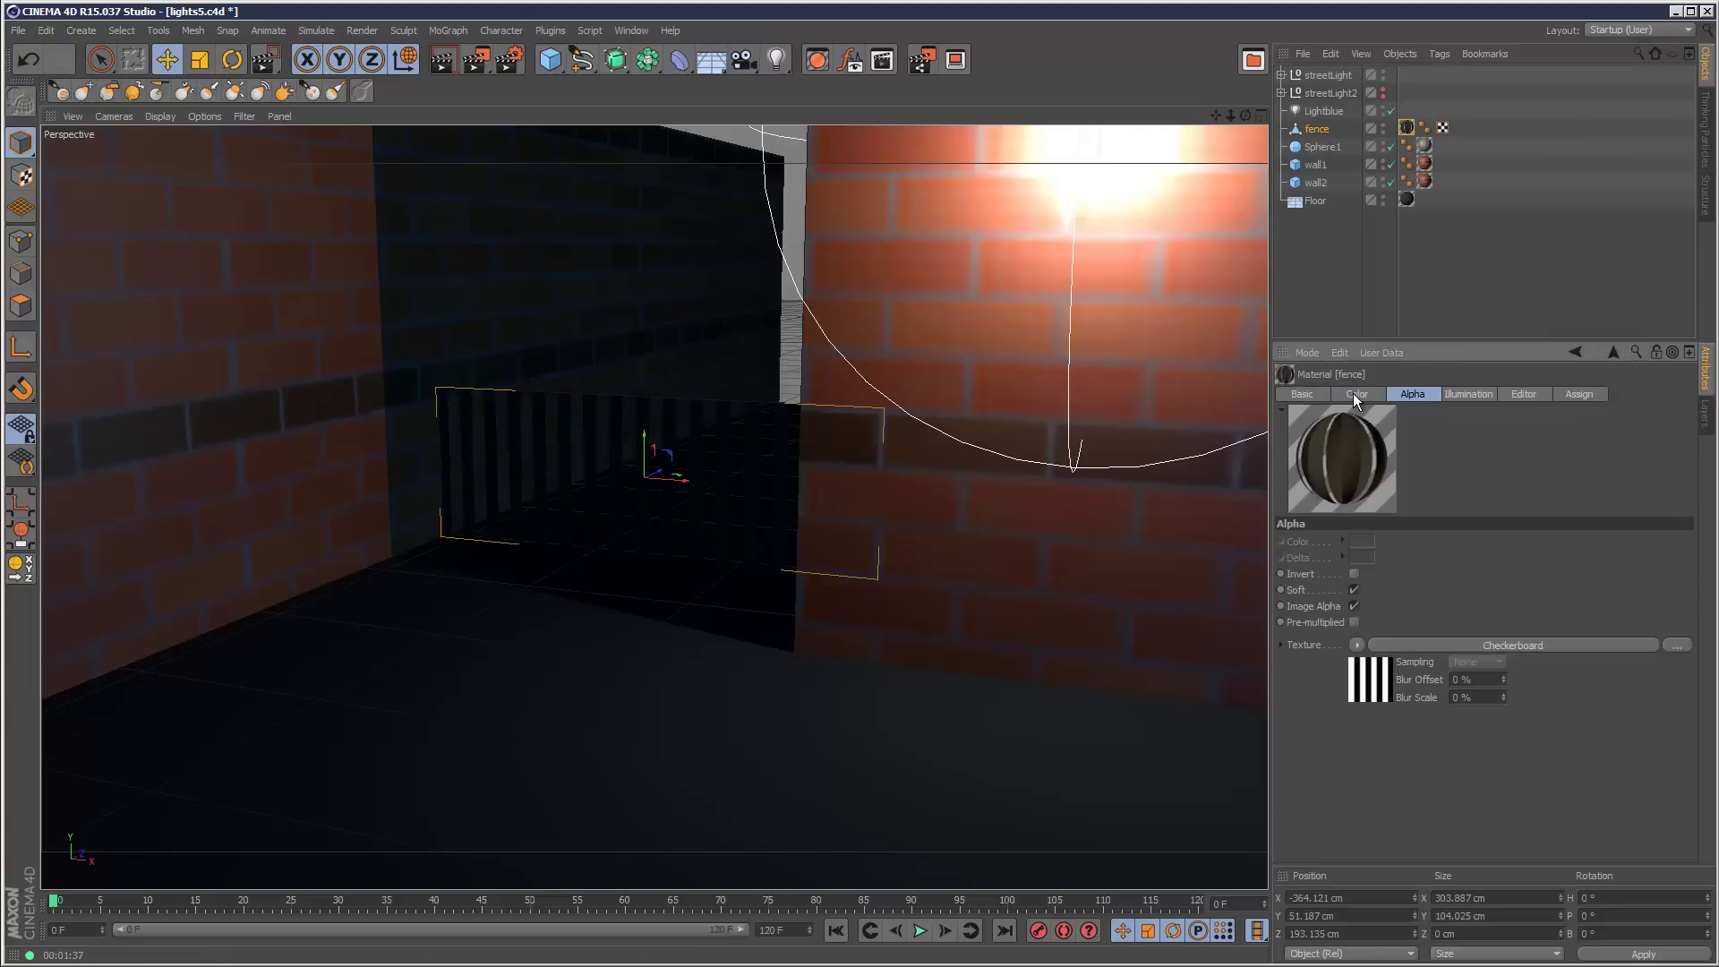
click(1356, 395)
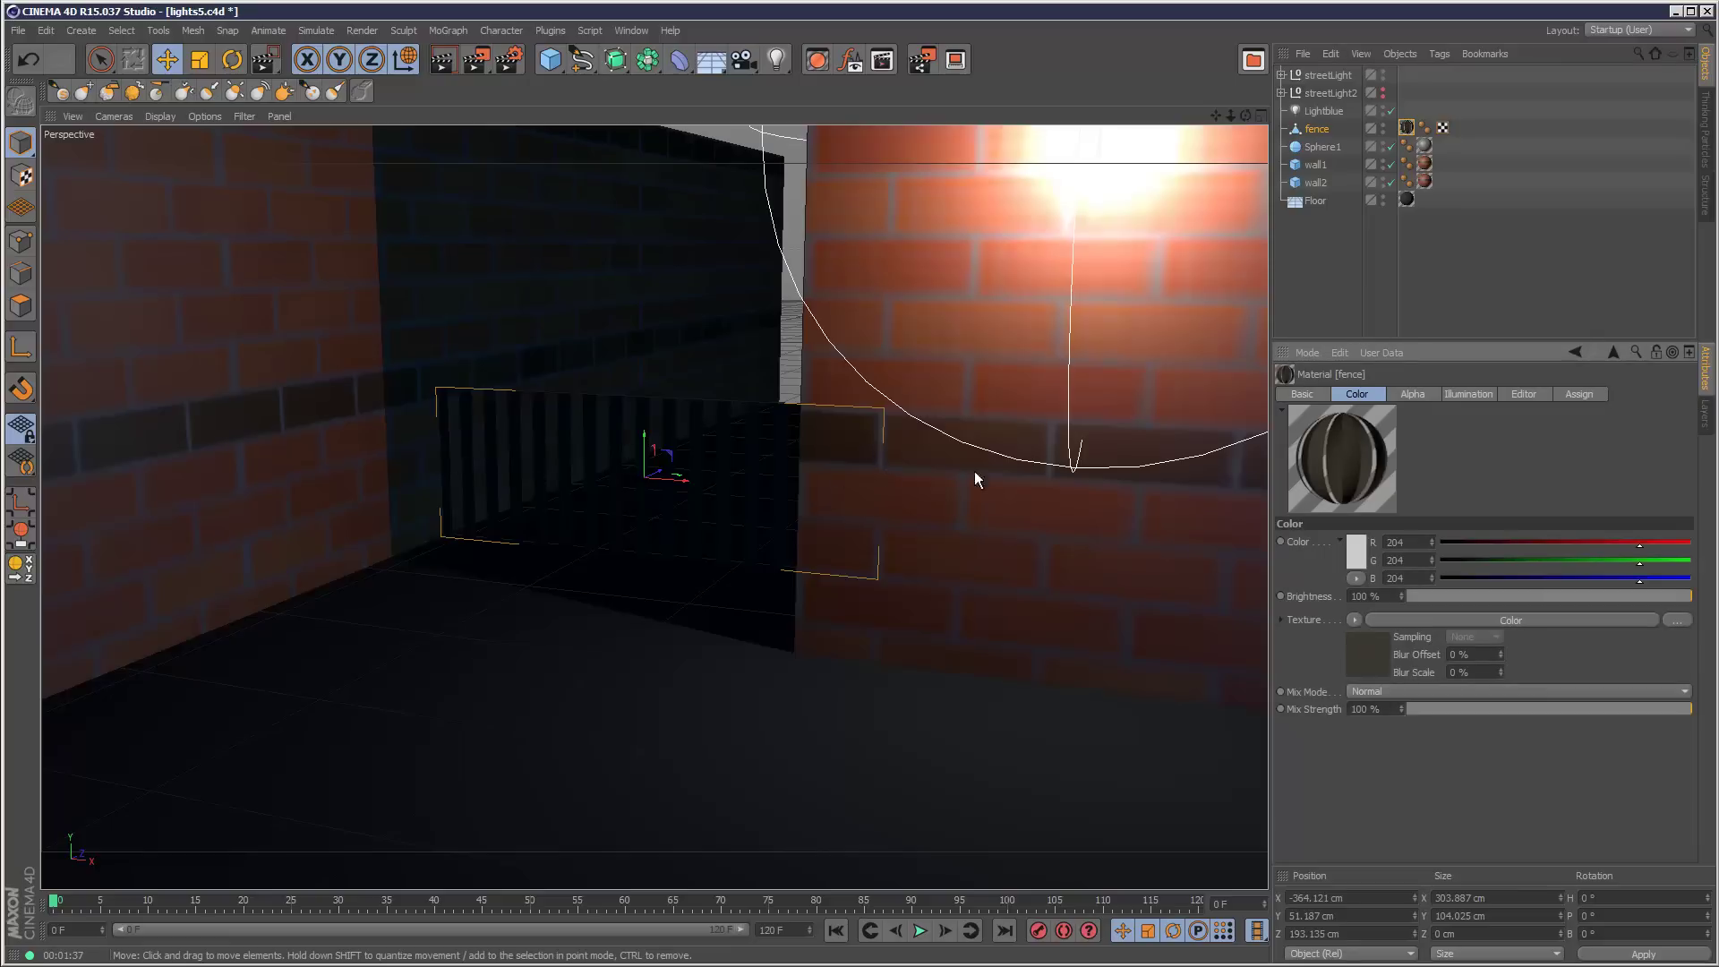
click(1352, 268)
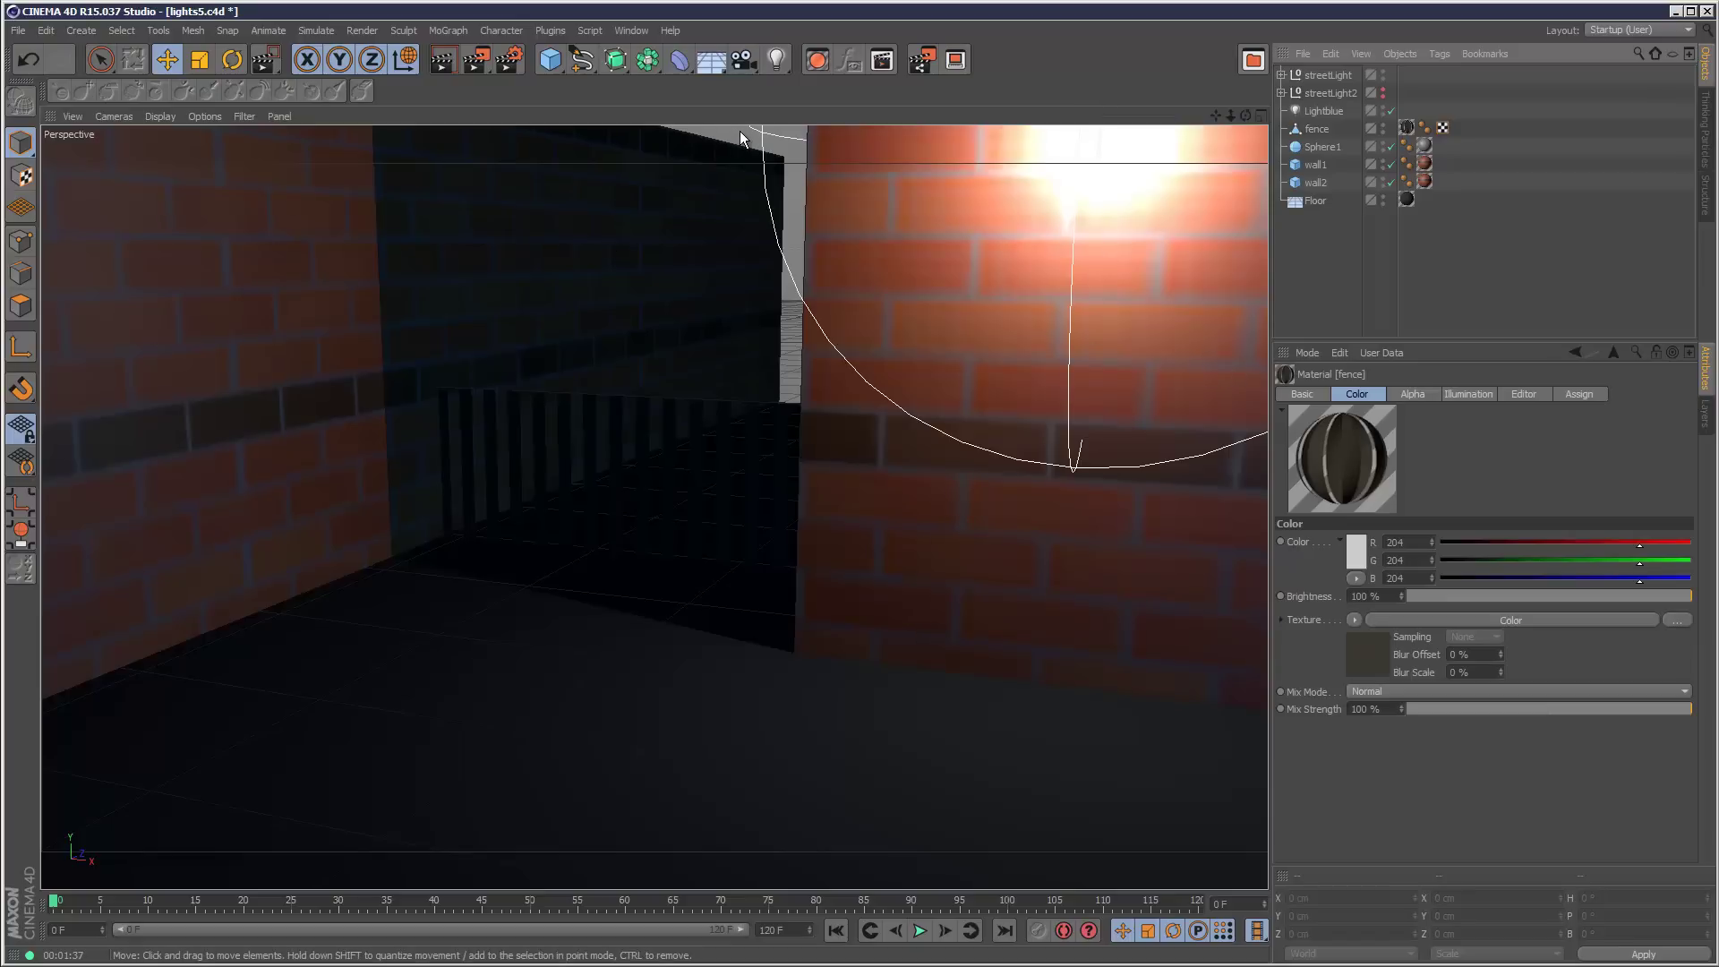
Add an omni light and position it behind the fence at about X -369, Y 109, Z 410 cm.
click(777, 60)
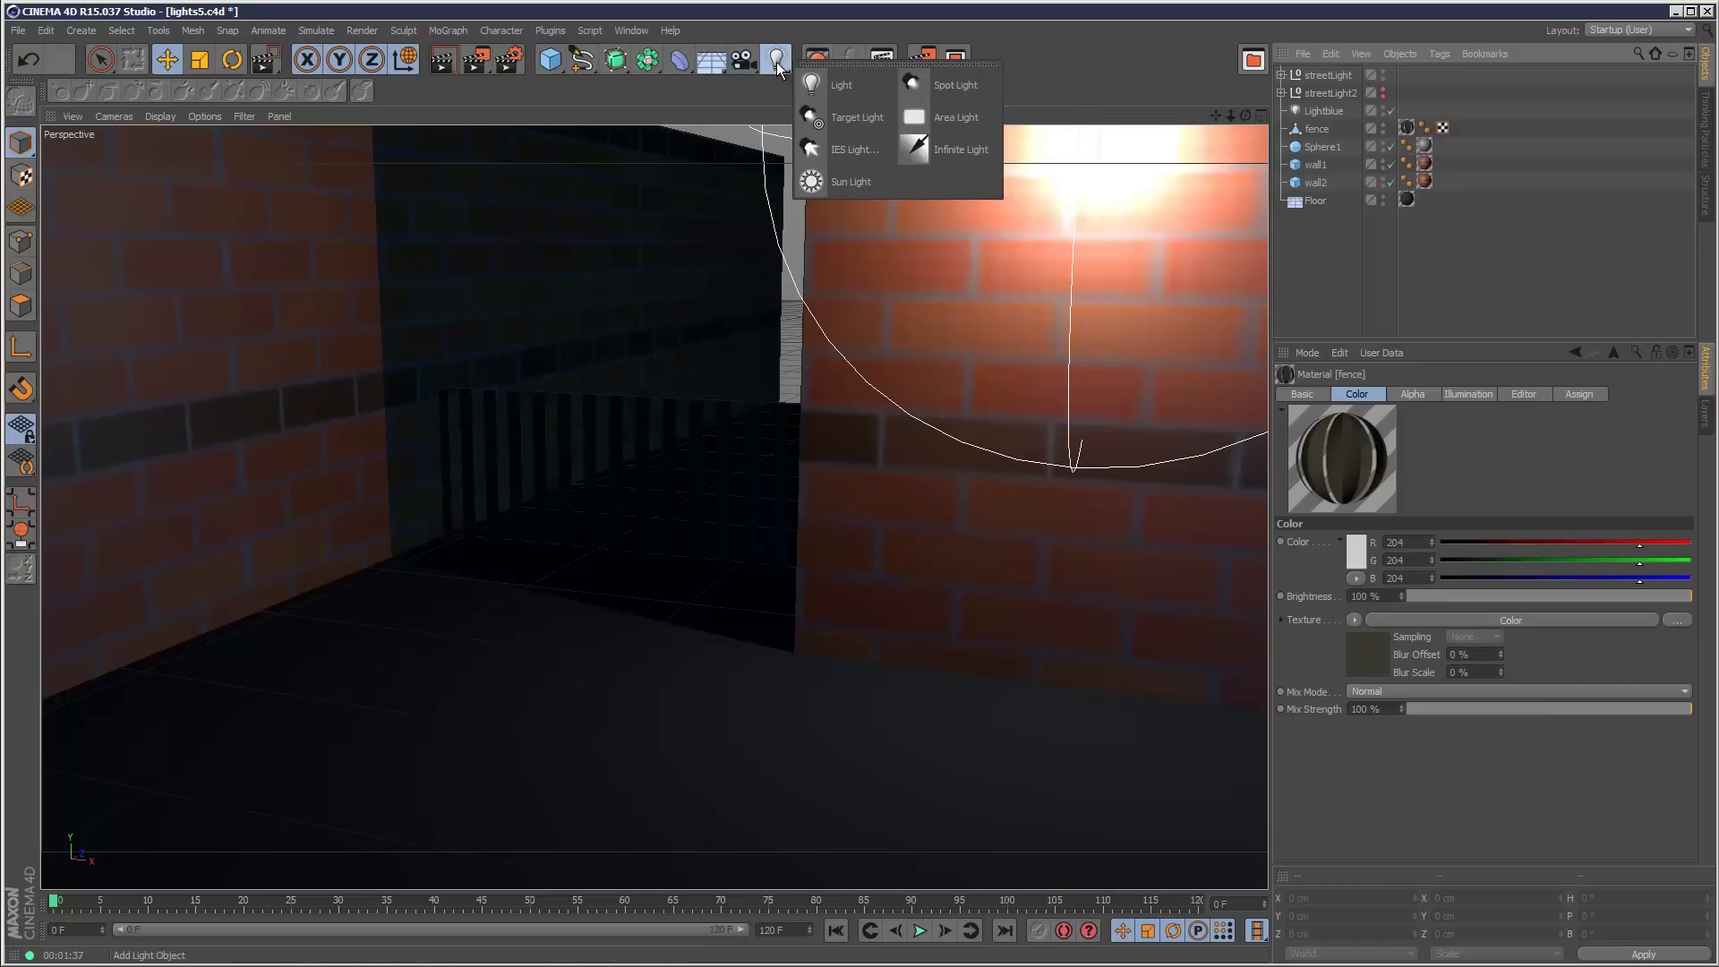
click(846, 84)
click(1261, 117)
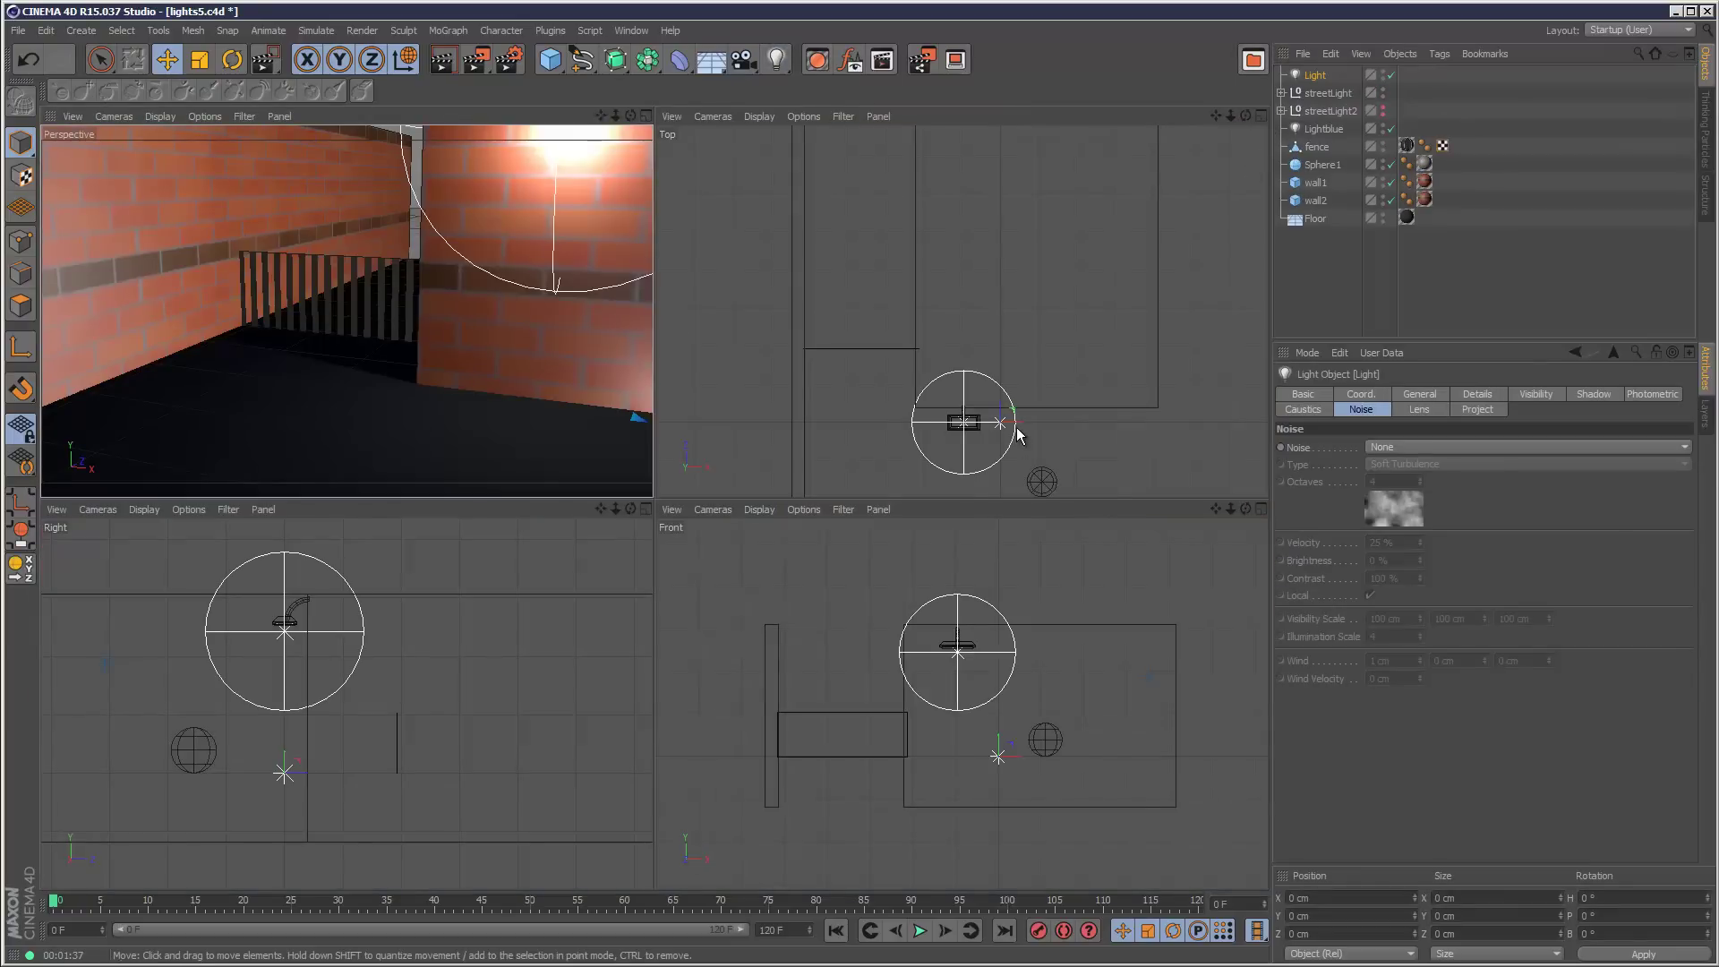
drag(1019, 436, 865, 198)
click(841, 743)
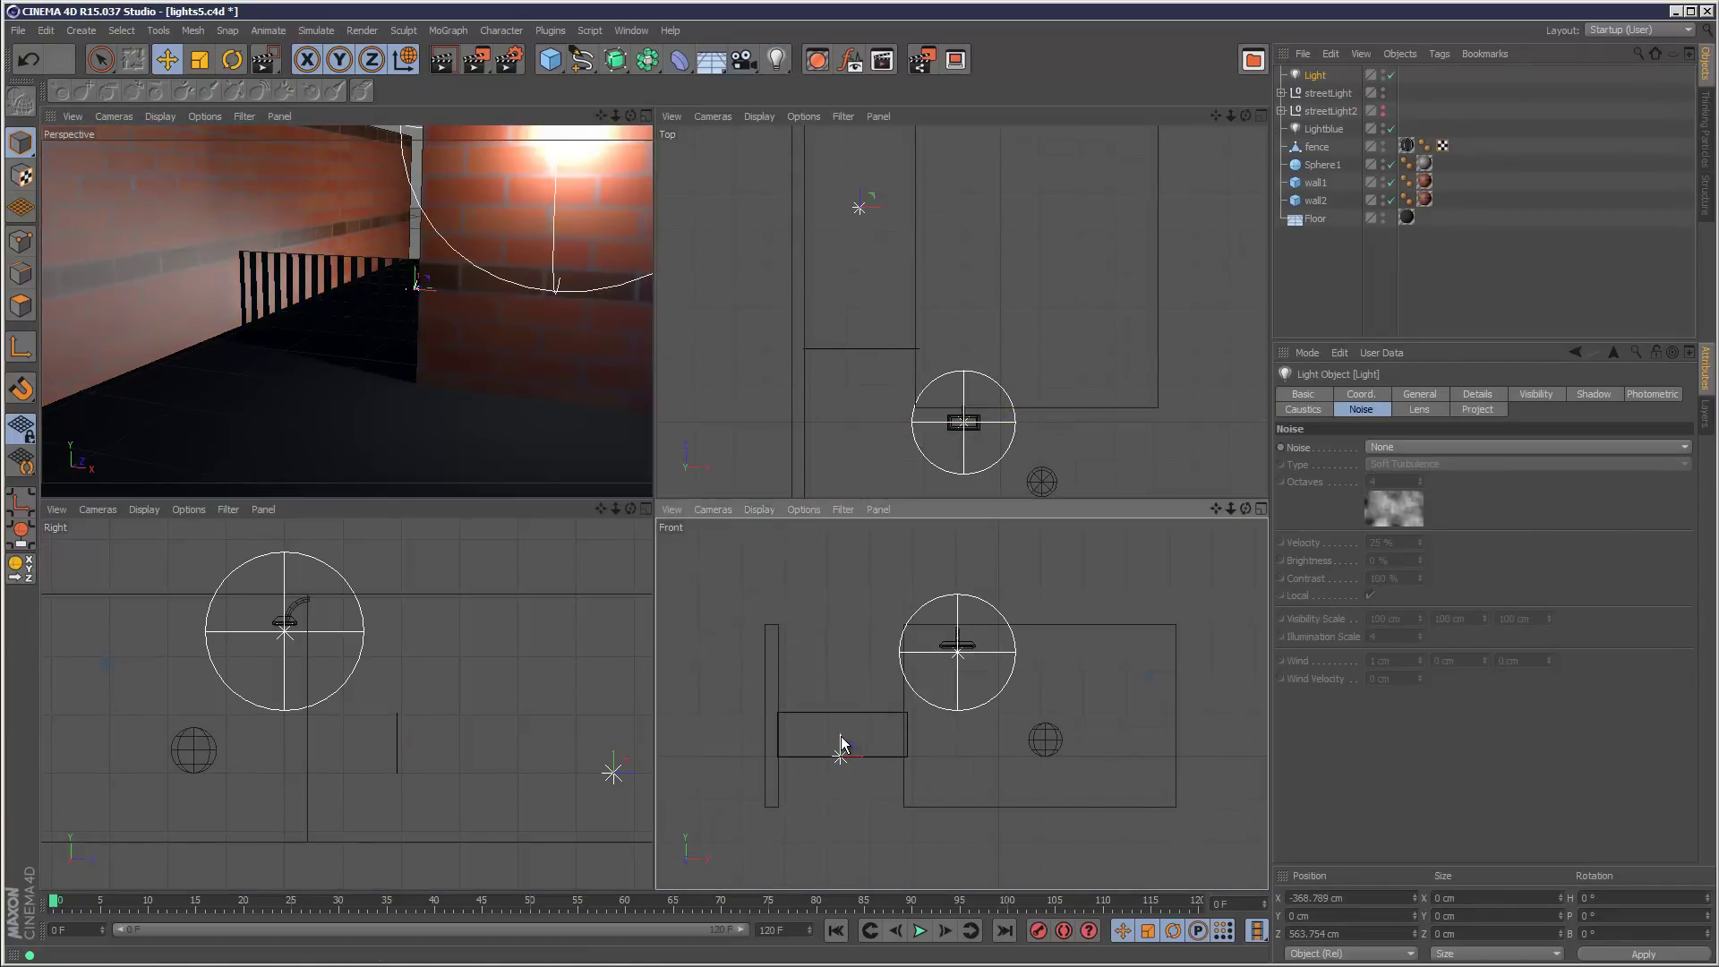
drag(842, 743, 842, 698)
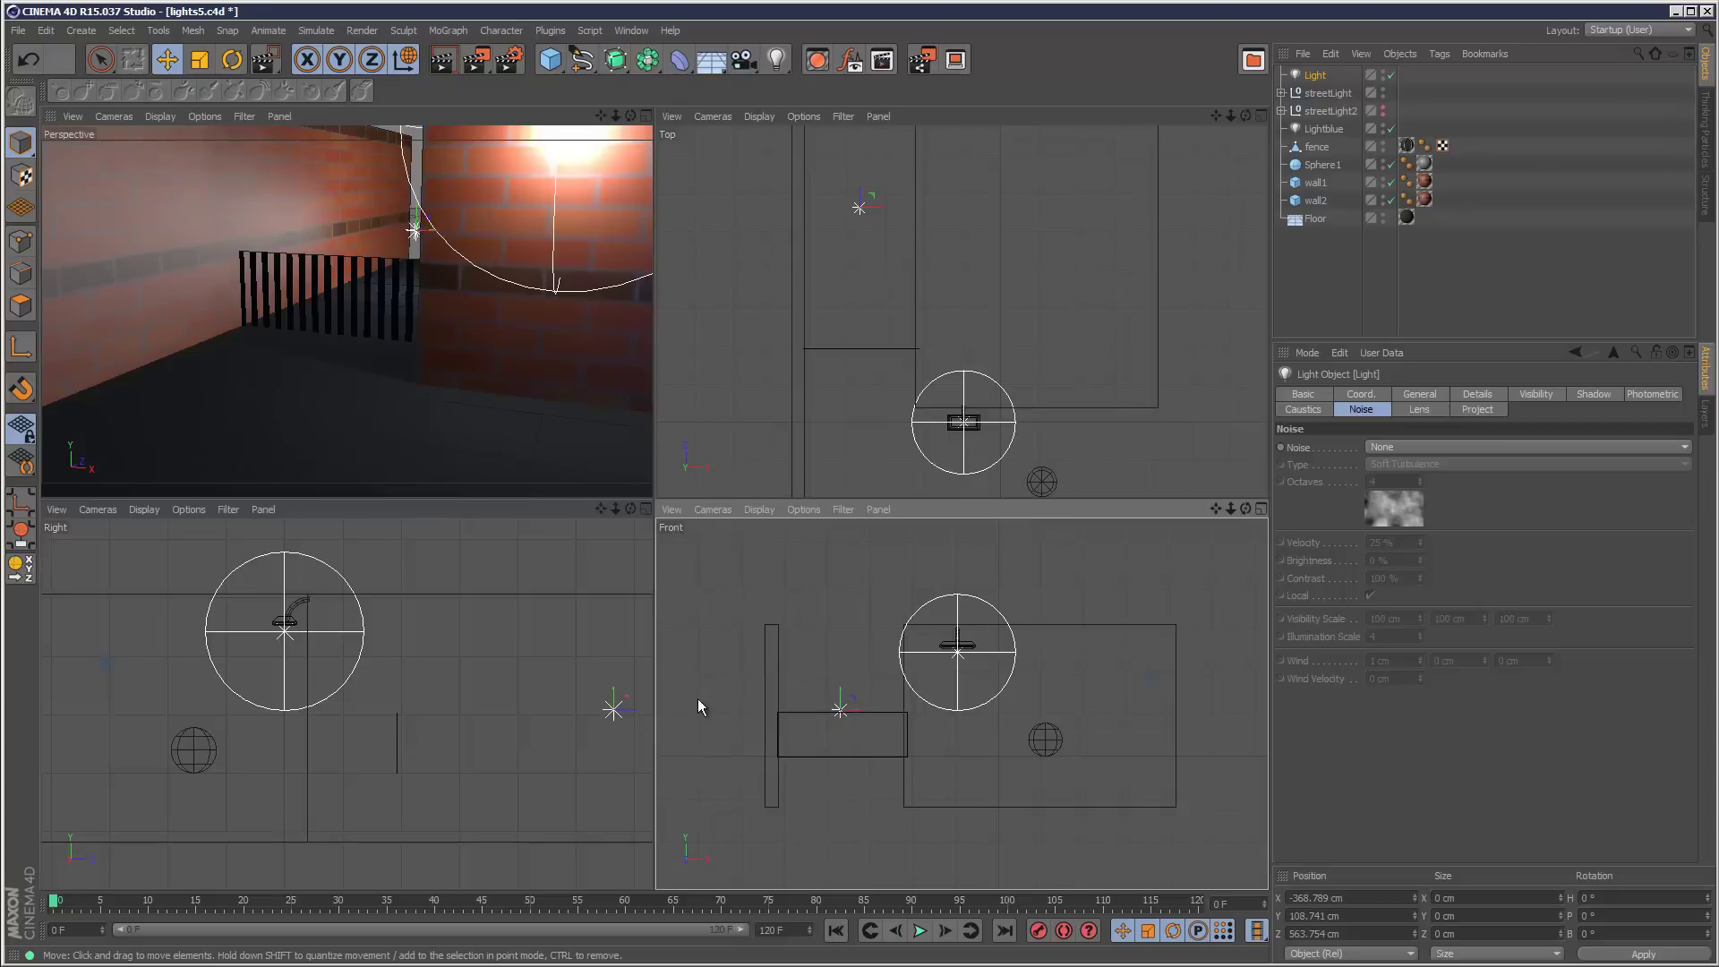
drag(639, 716, 528, 707)
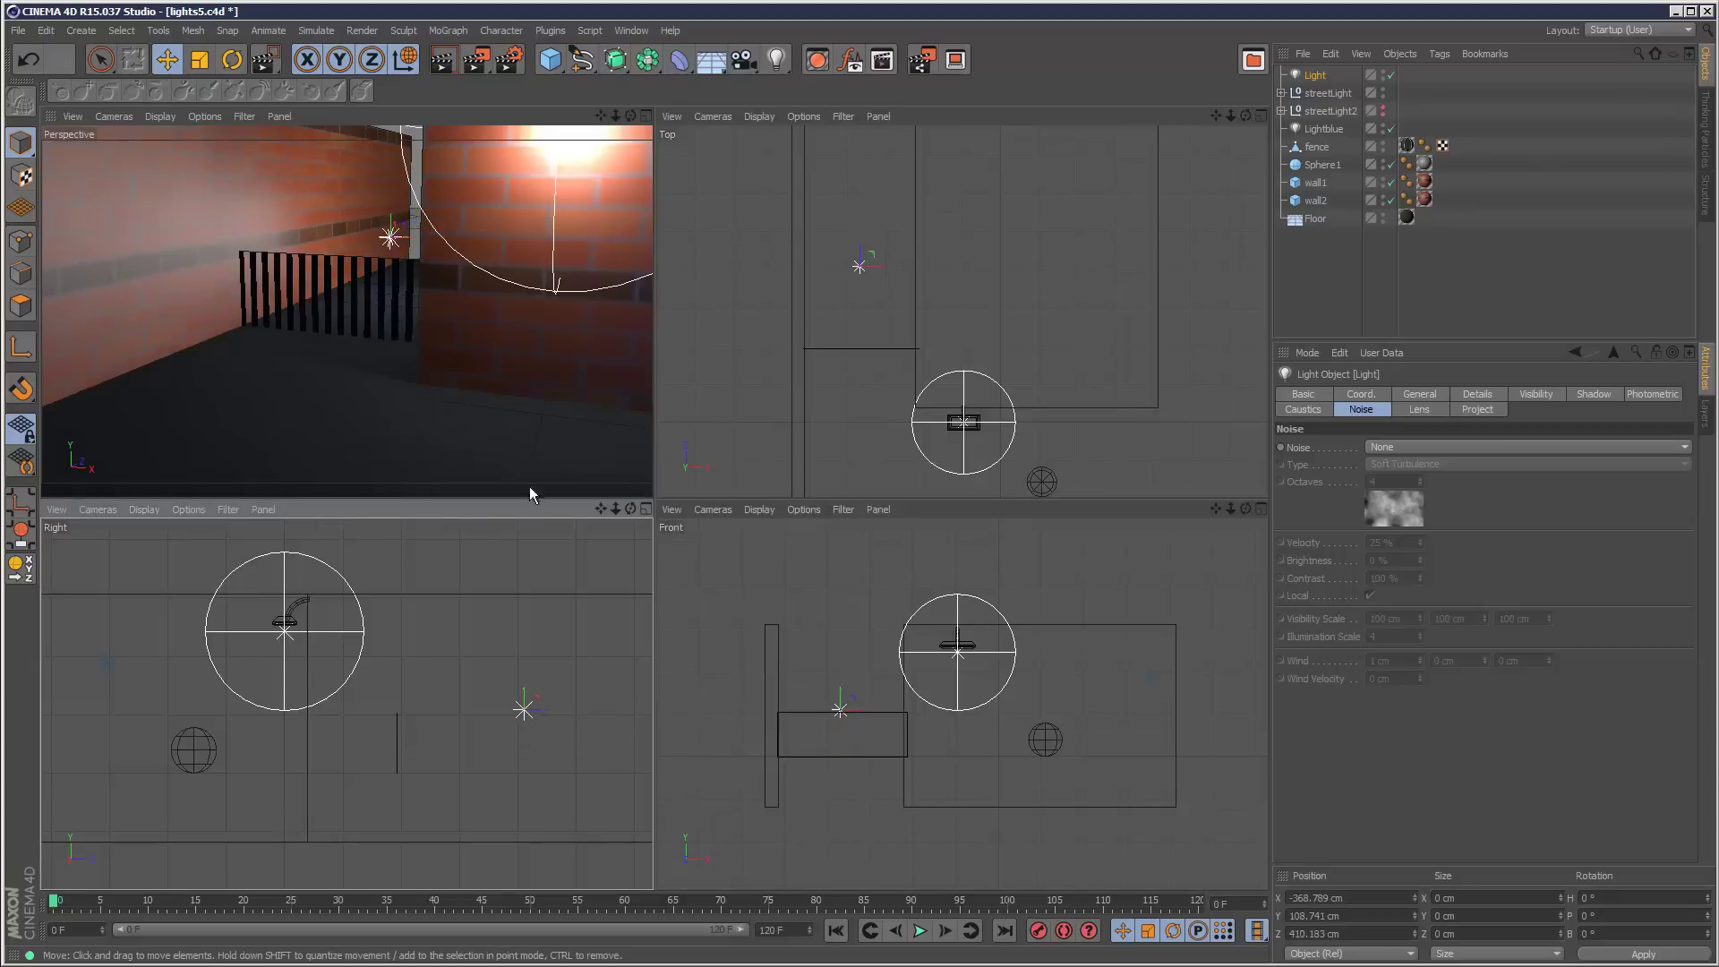
Start an interactive render region around the fence and set the new light's visible light to Visible.
click(644, 116)
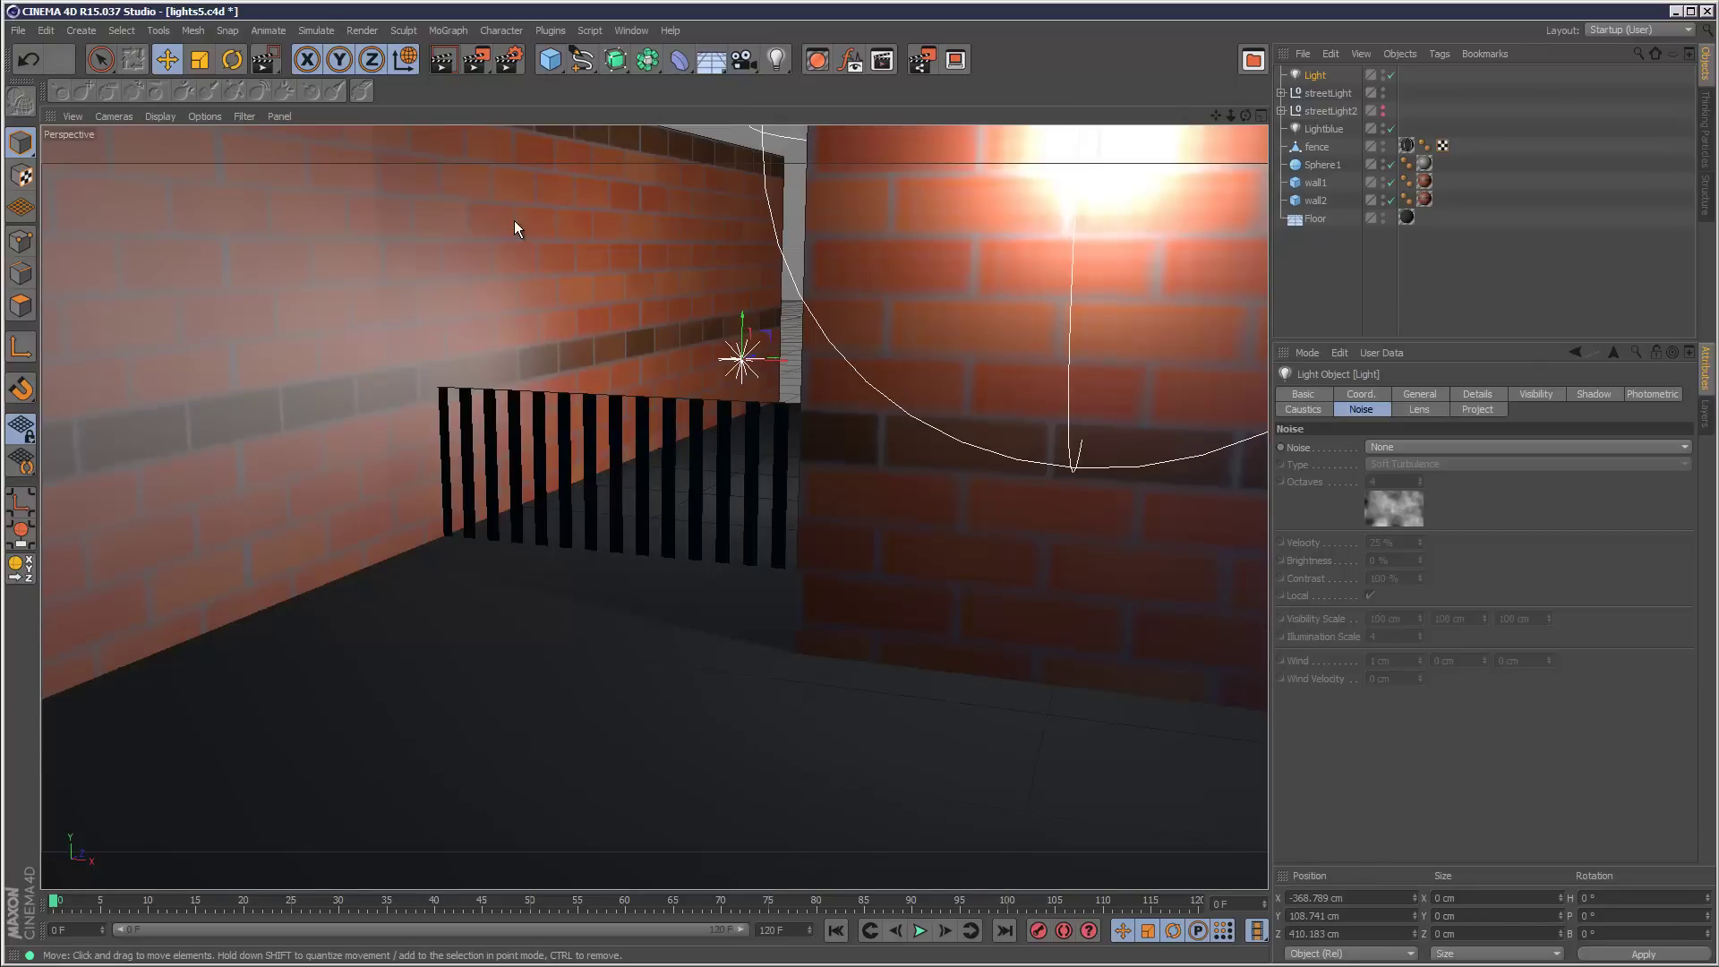
key(alt+r)
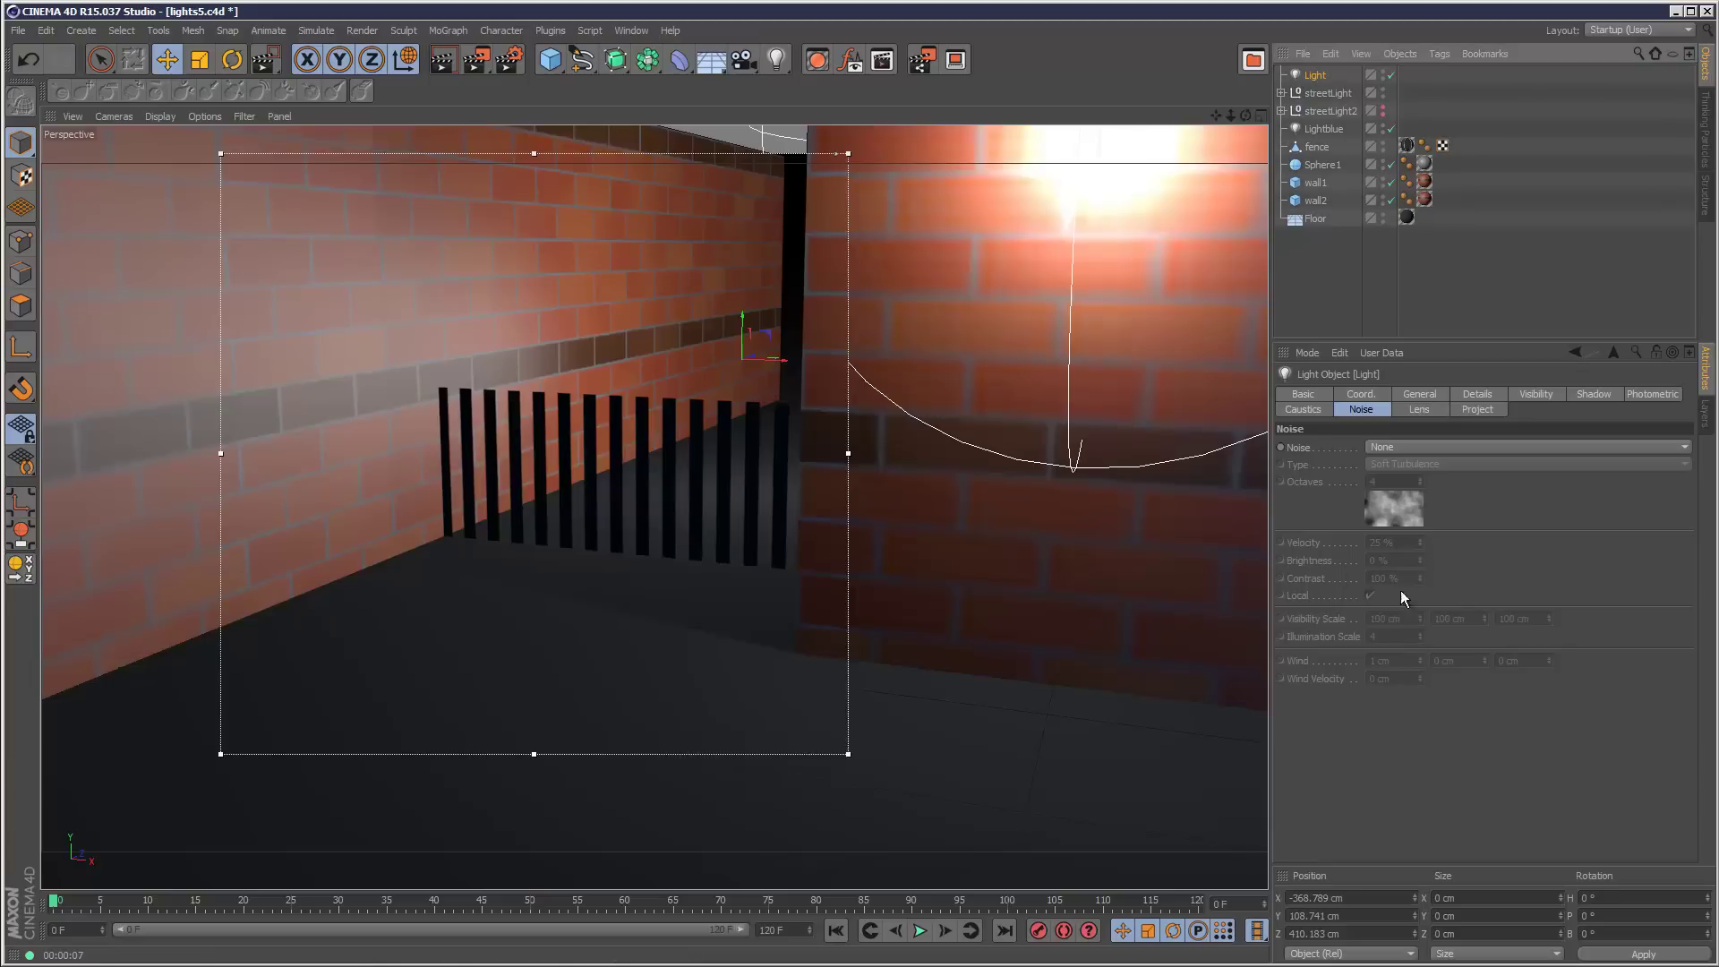
click(1424, 396)
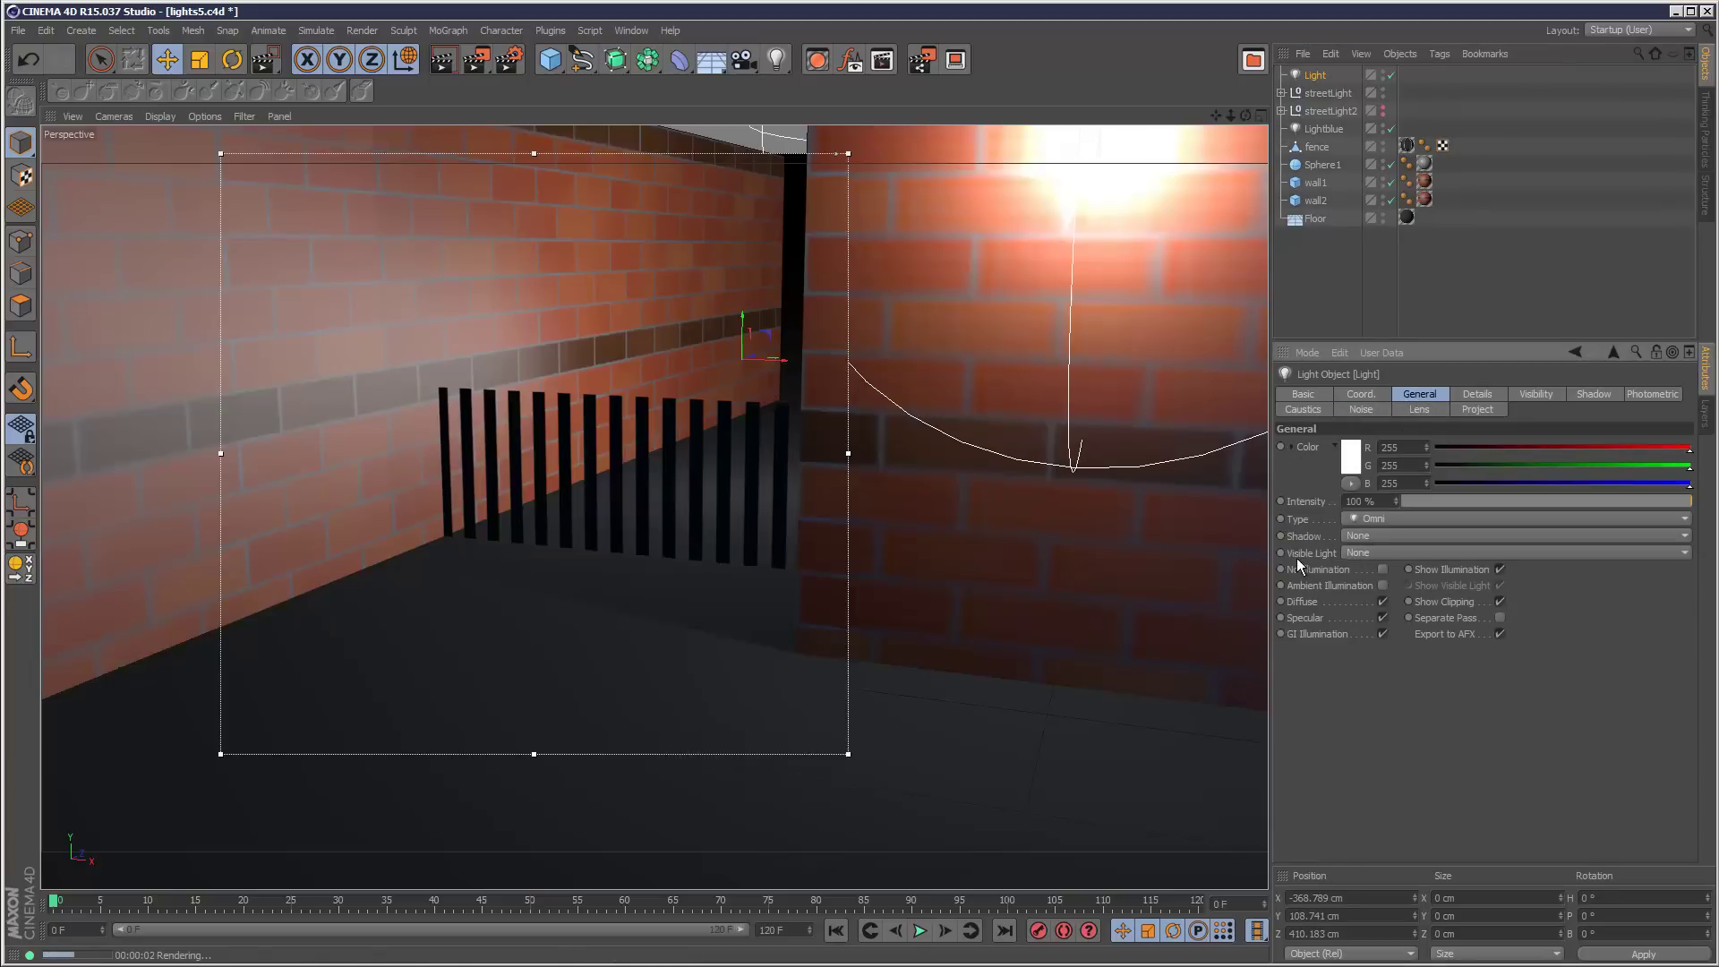
click(1389, 546)
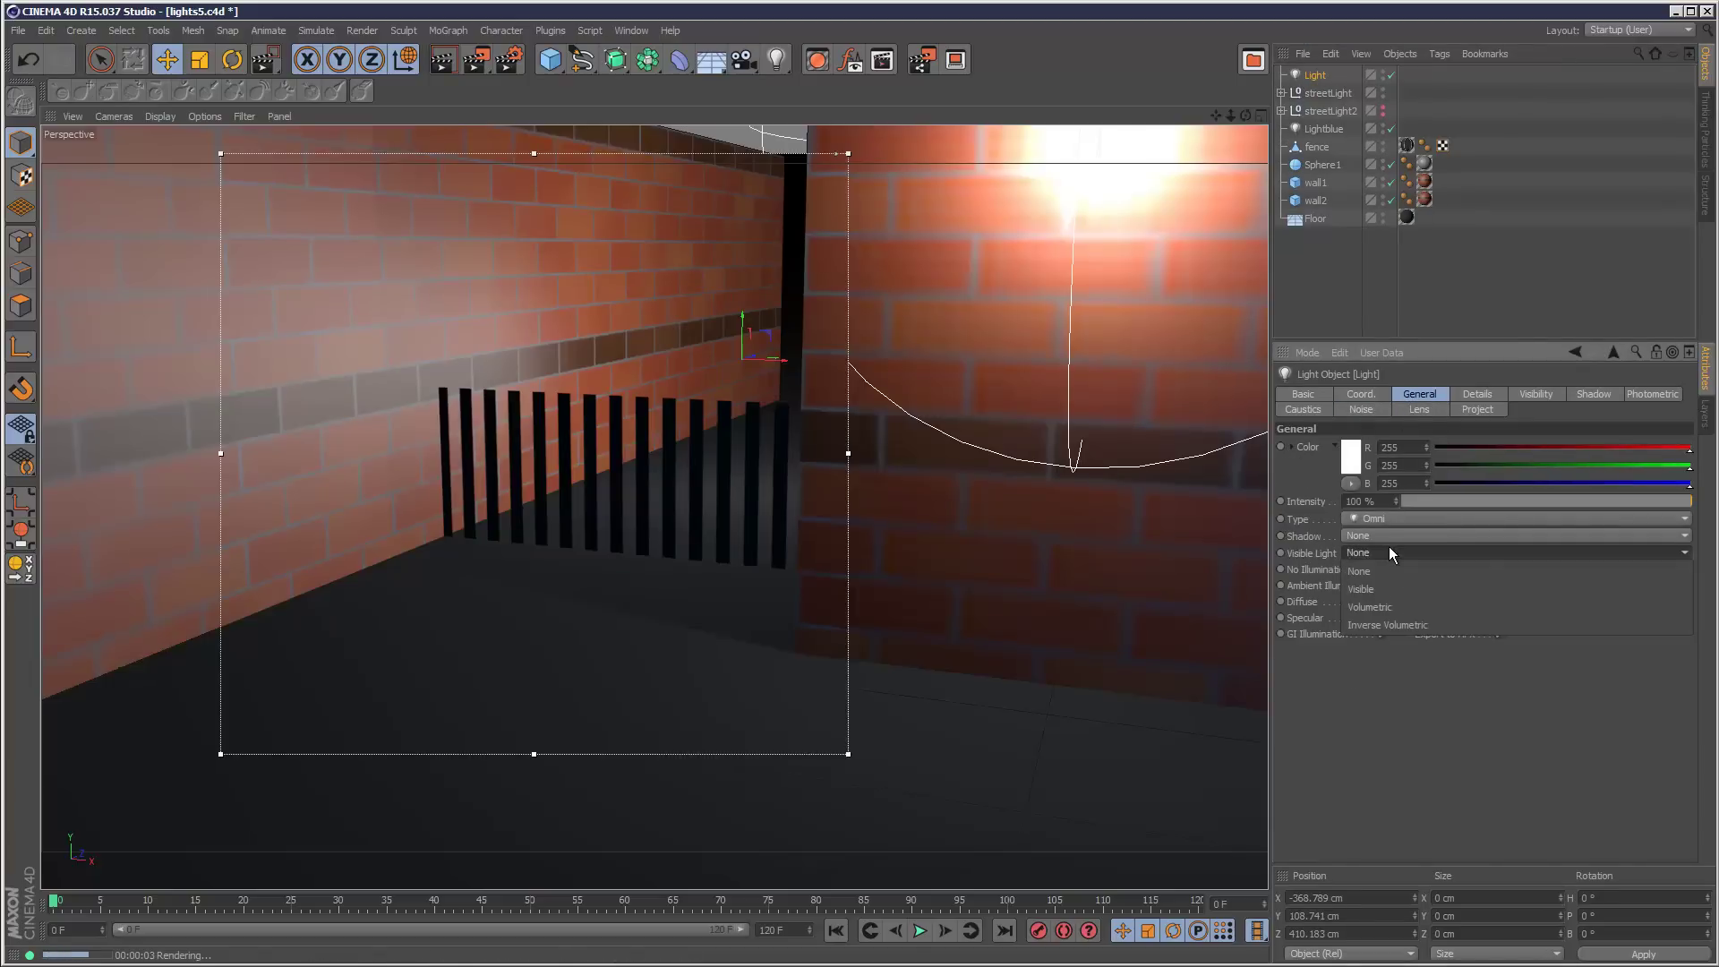
click(1393, 599)
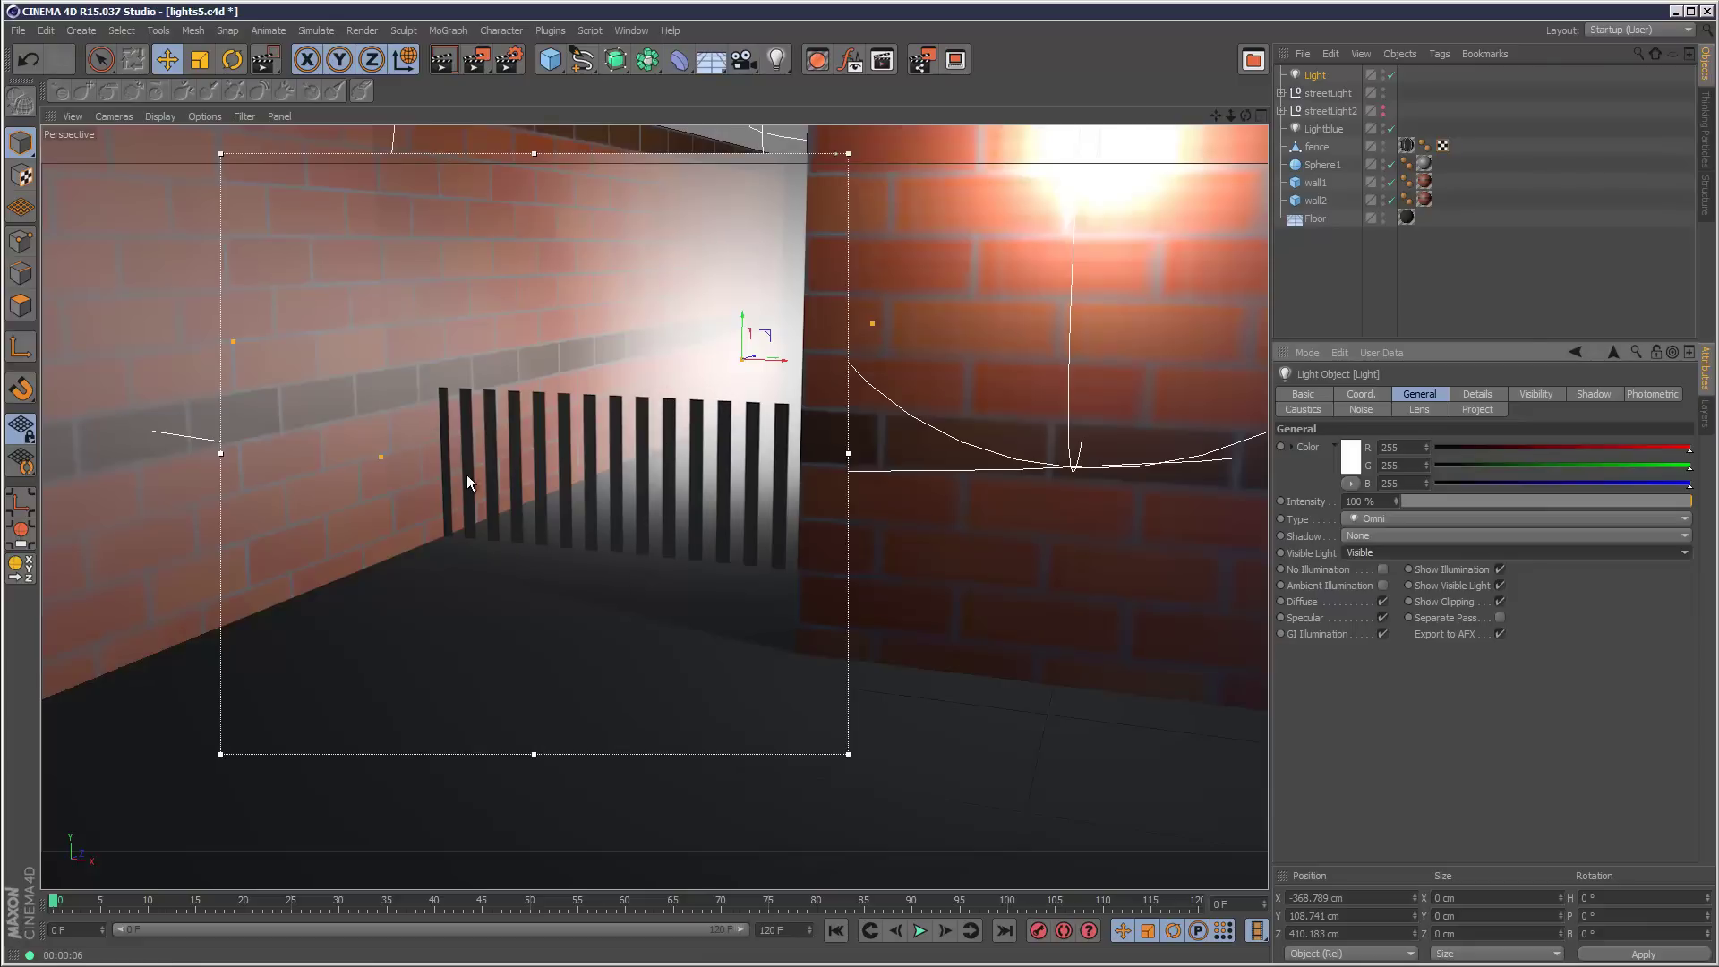
Switch the light's visible light to Volumetric and move the light closer to the fence, to about Z 330 cm.
click(1388, 555)
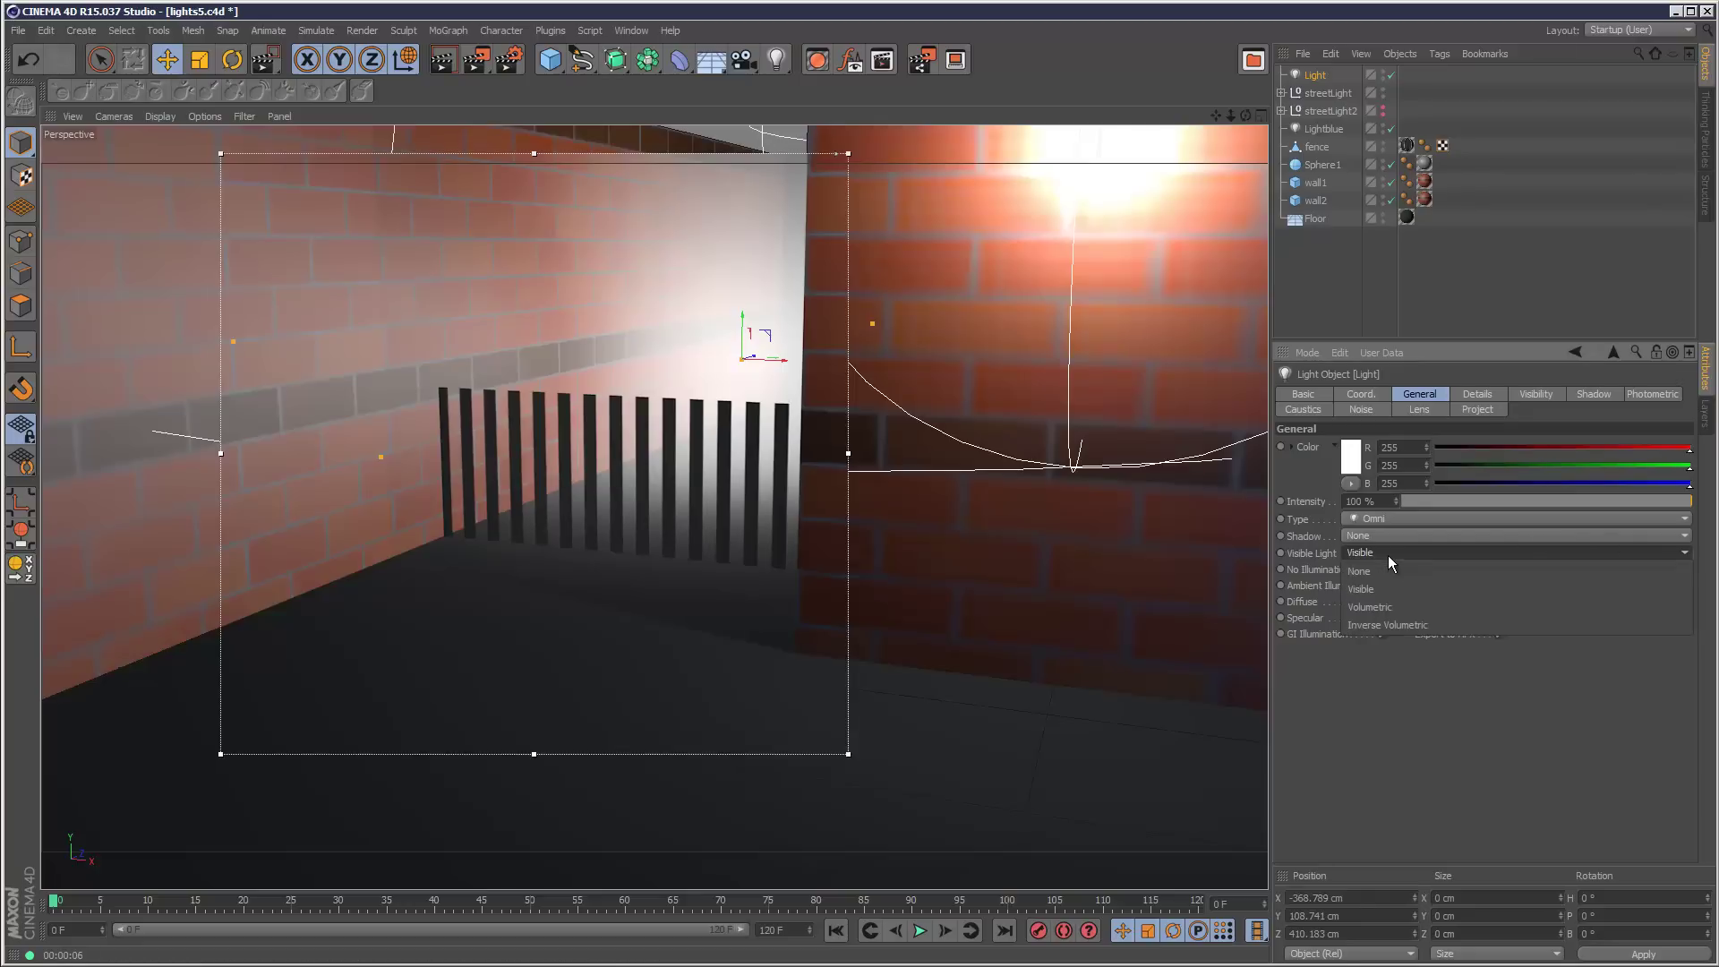
click(1383, 605)
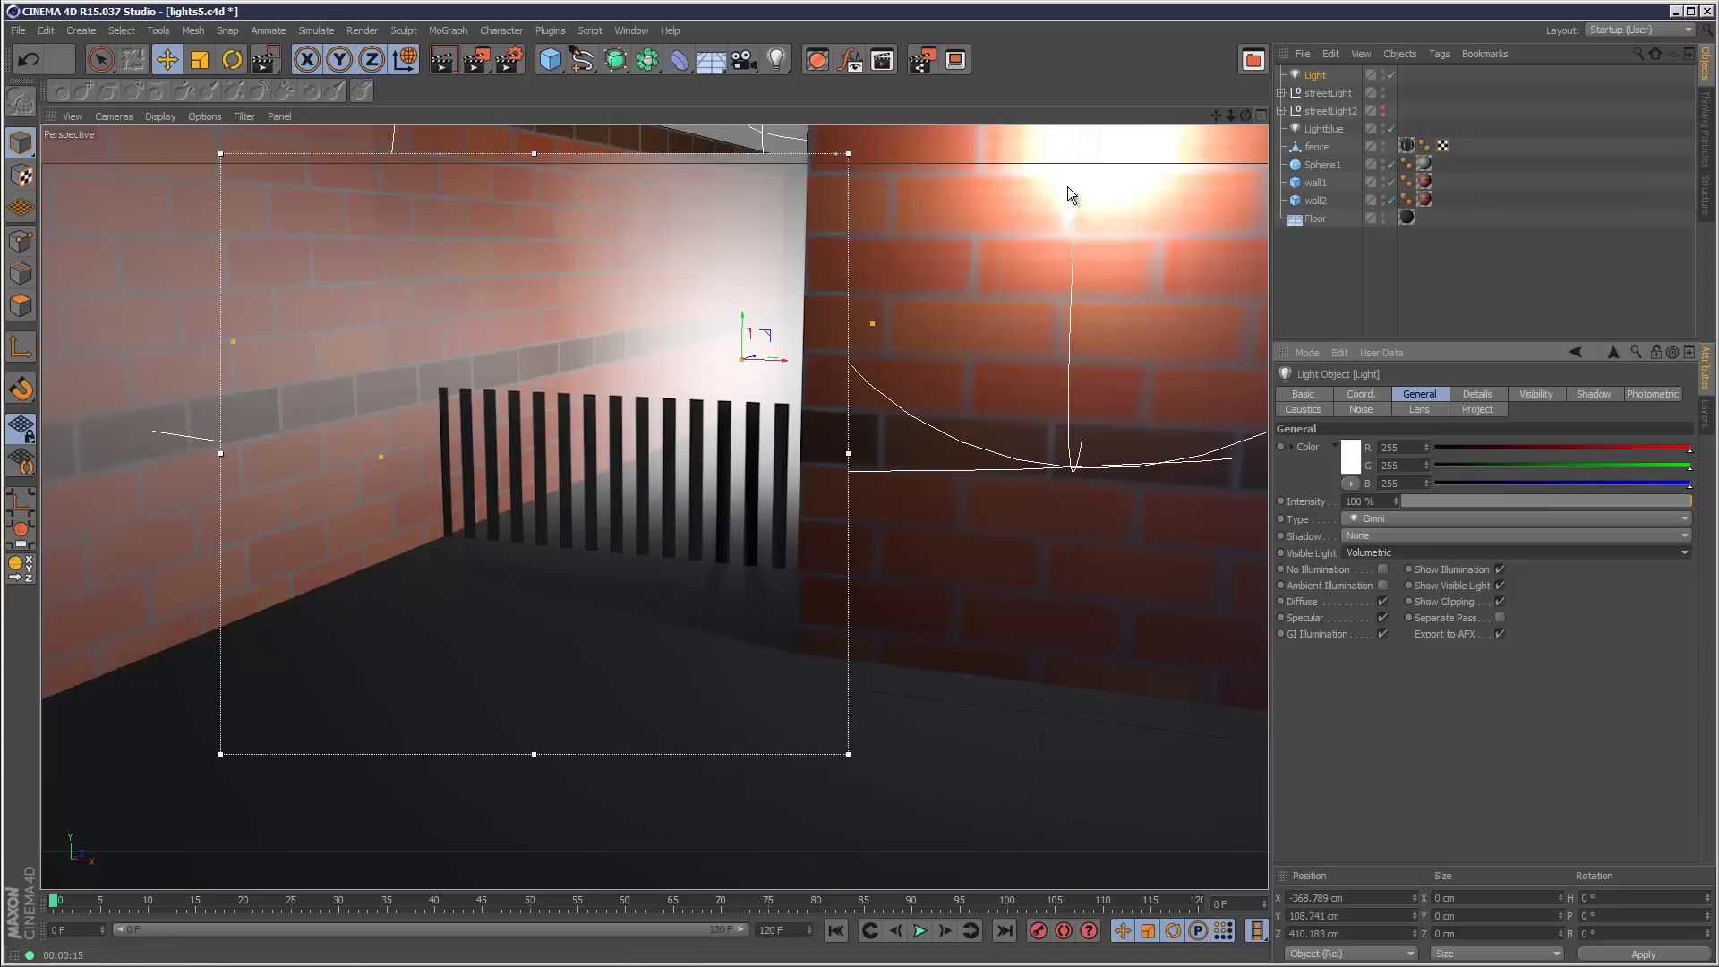
click(1260, 115)
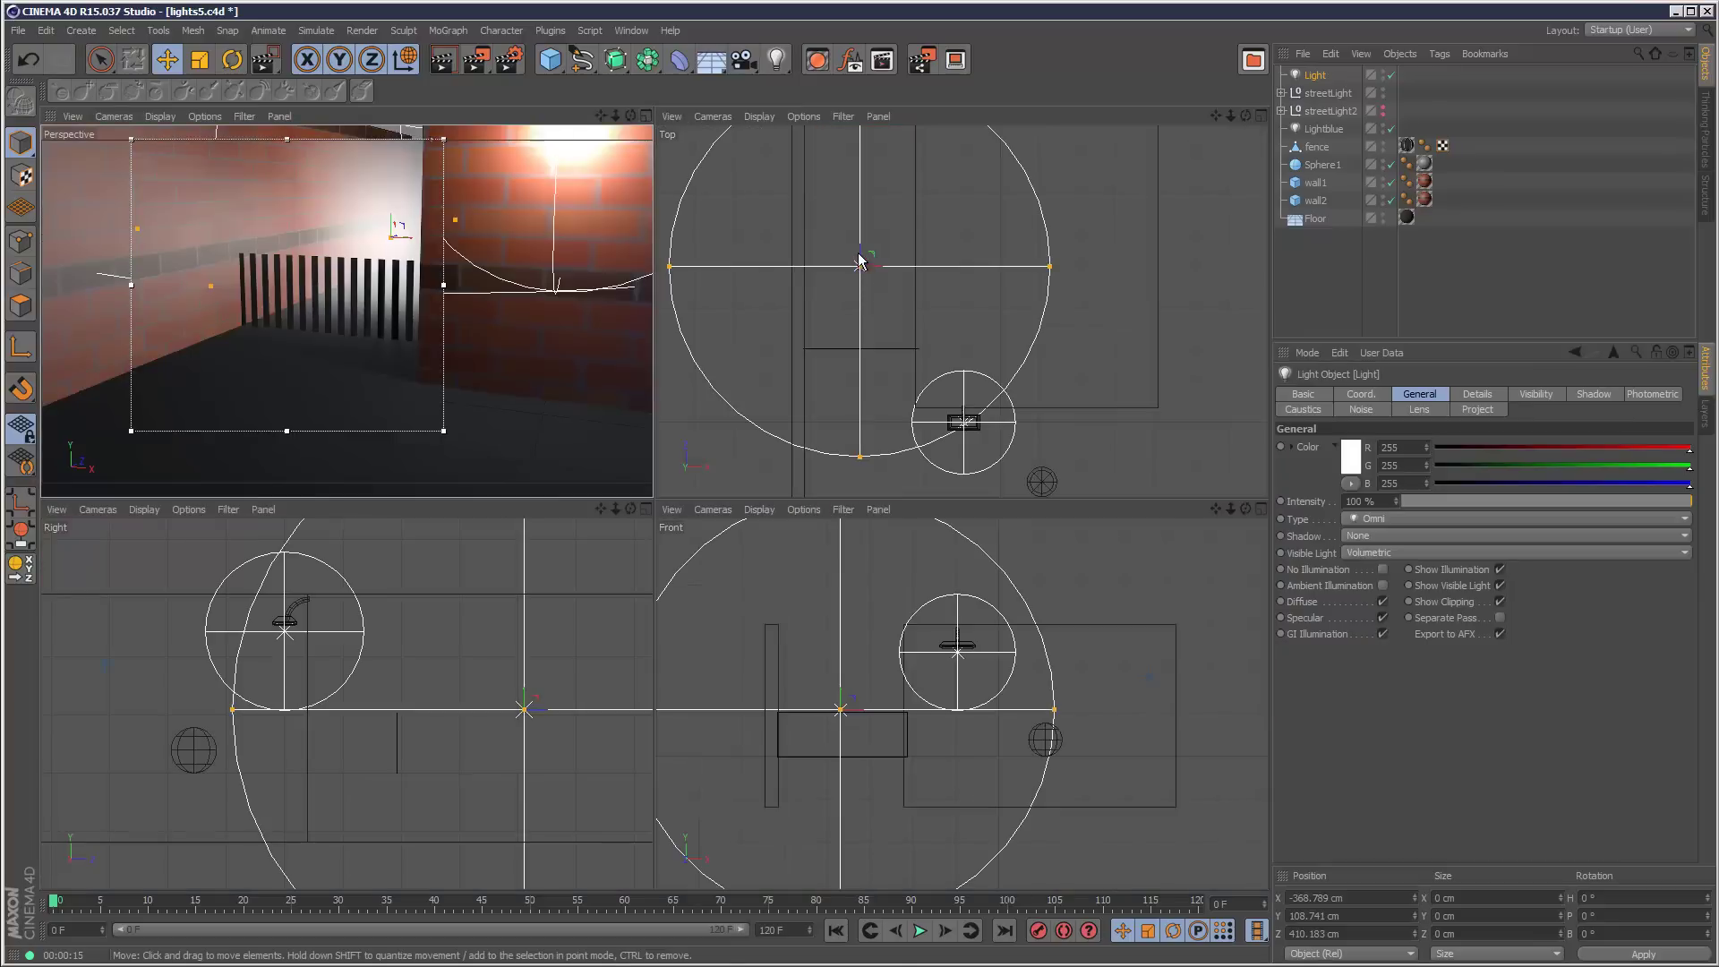
drag(859, 261, 859, 296)
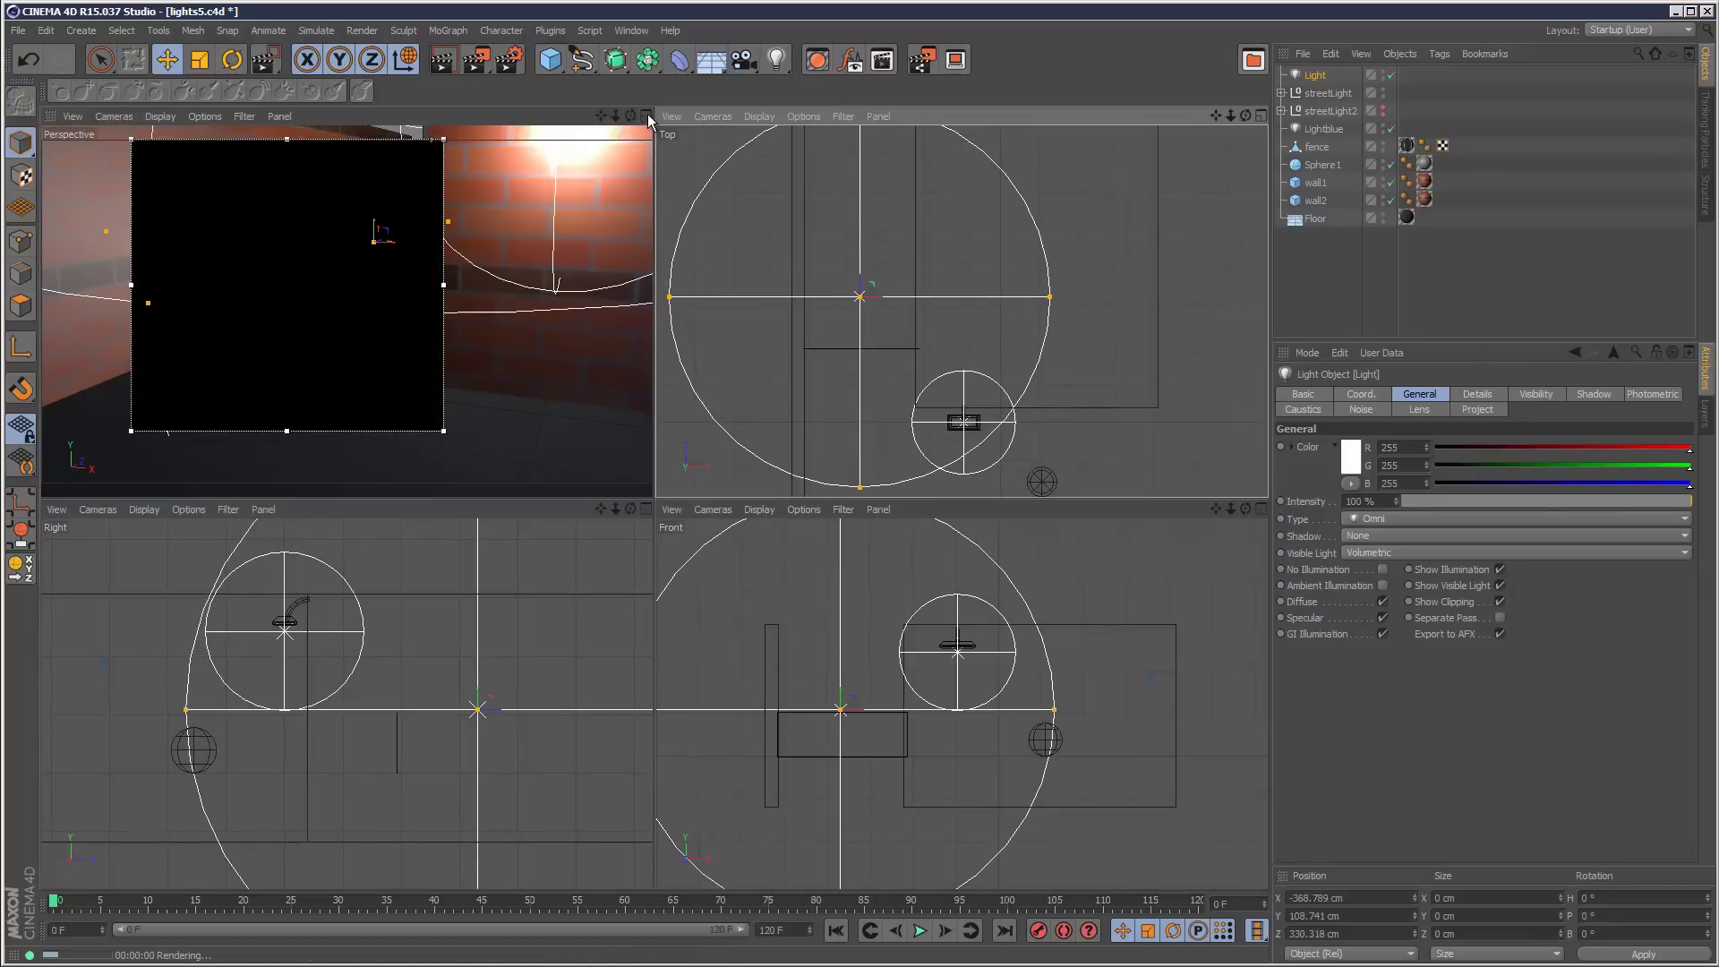
click(646, 115)
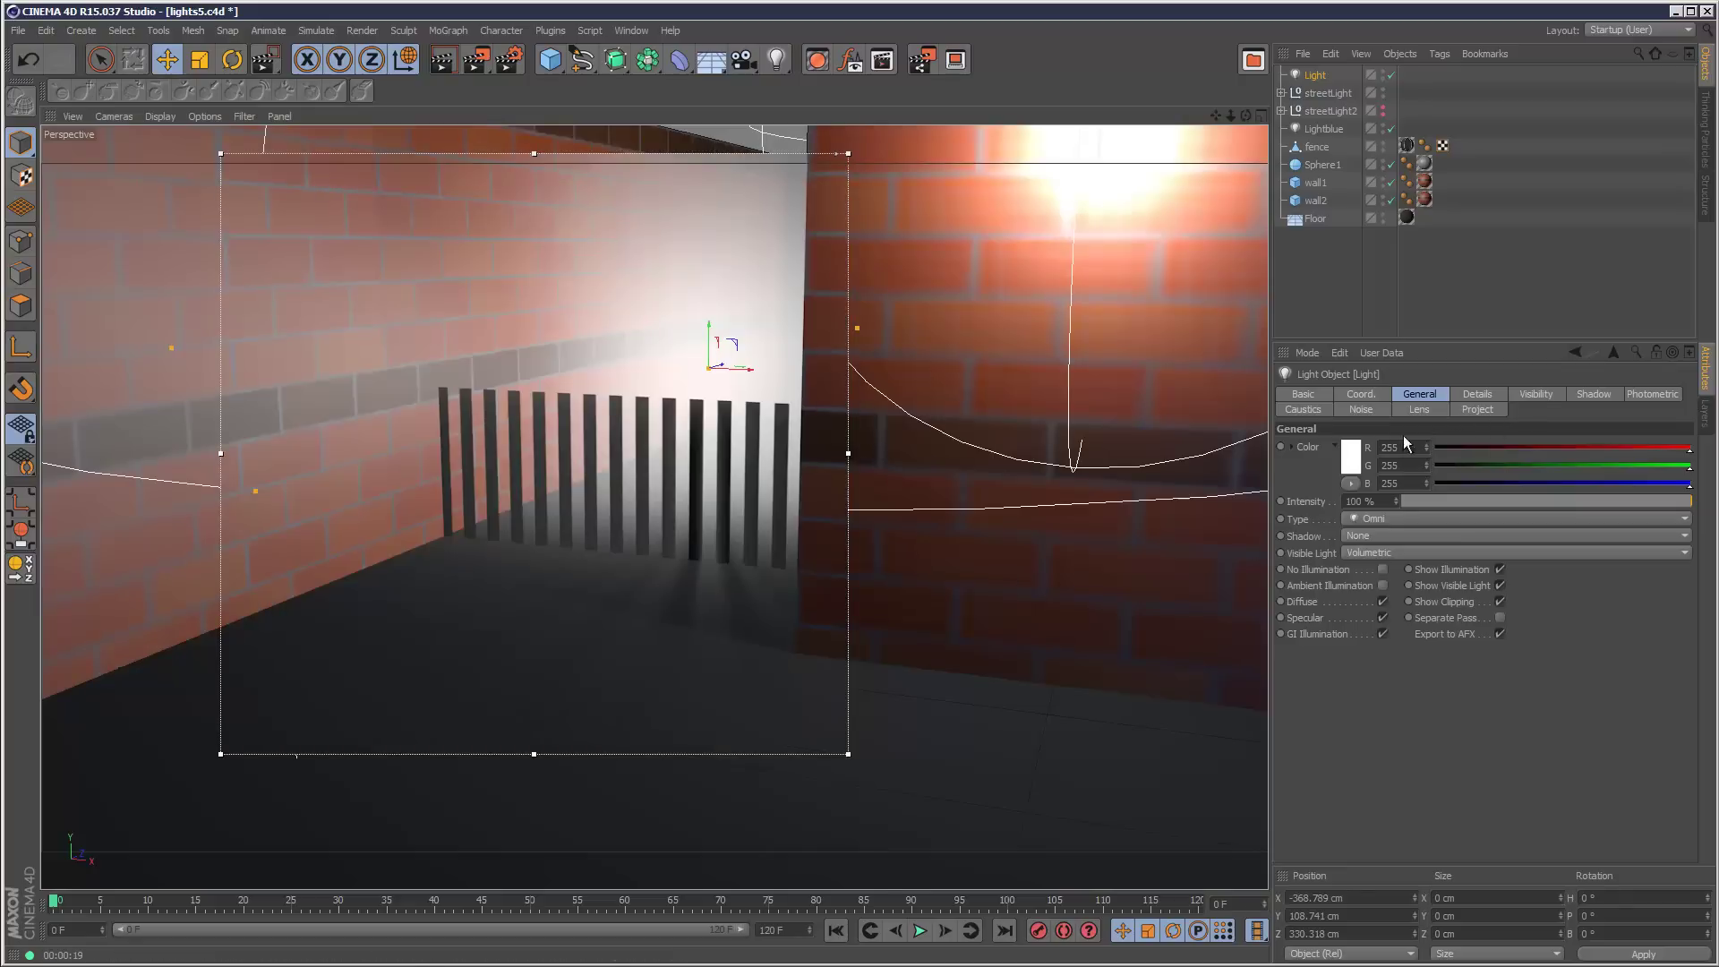
Try a sample distance of 10 cm for the light's visibility and reset it to 25 cm.
click(1533, 394)
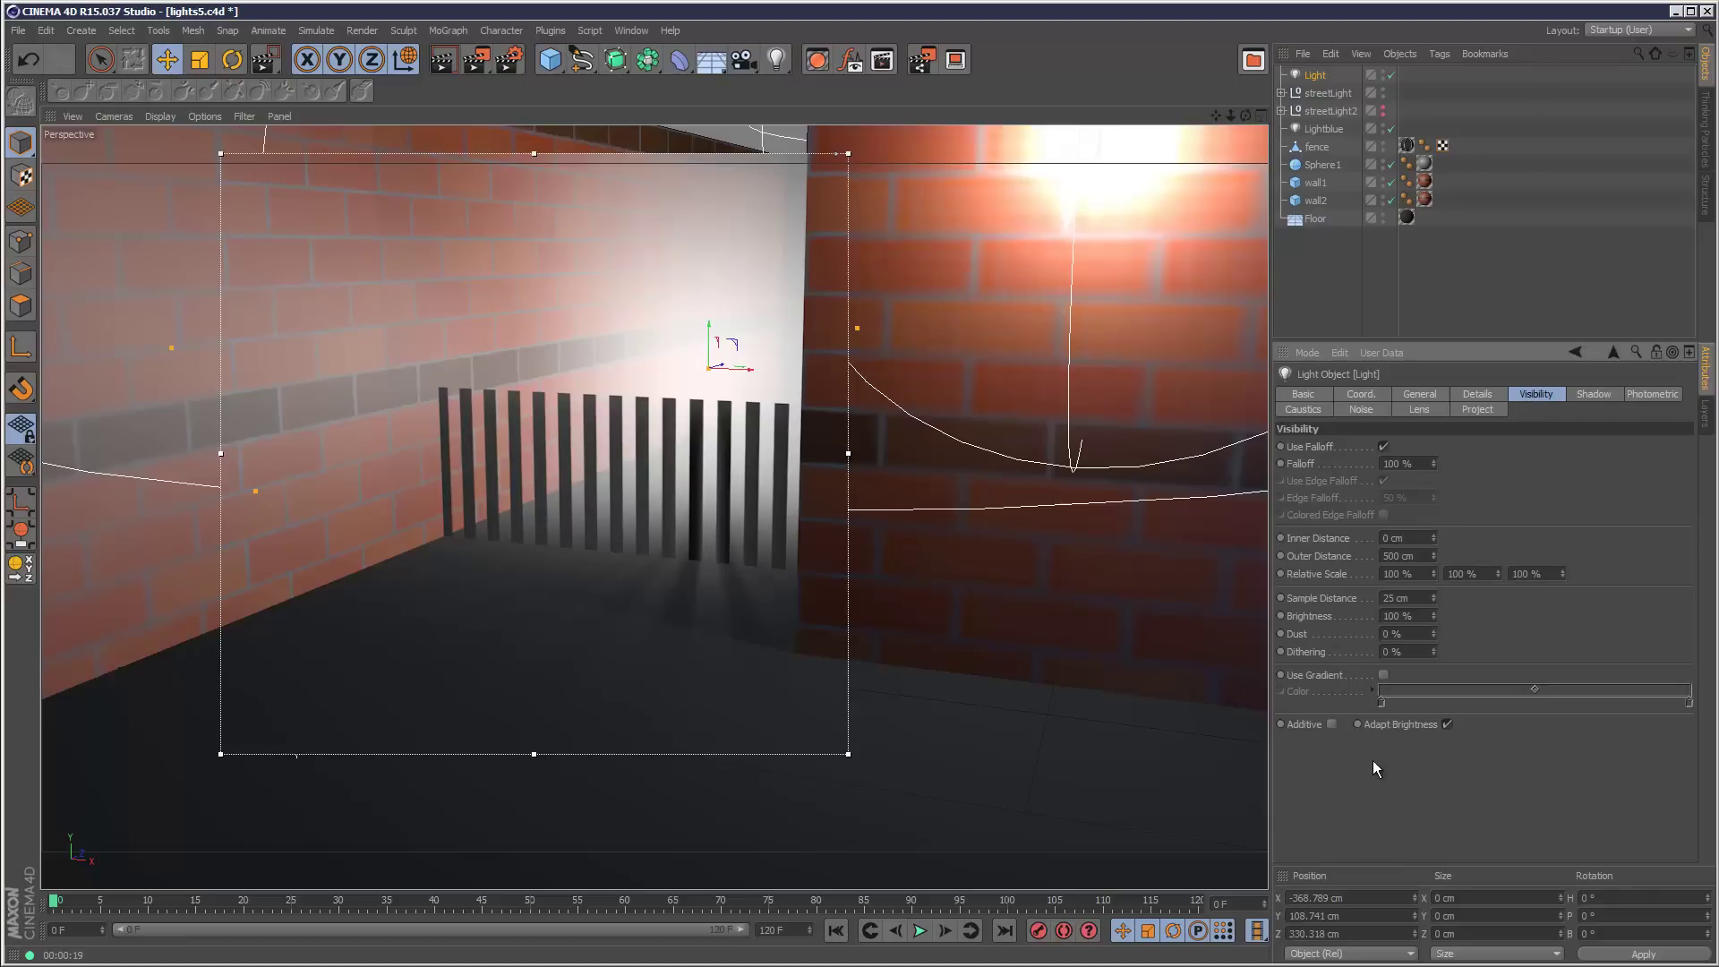
click(1413, 599)
click(1433, 601)
text(10)
key(Return)
click(1427, 597)
text(25)
key(Tab)
Set the visible light's dust to 90% and its dithering to 200%.
click(1429, 596)
key(Tab)
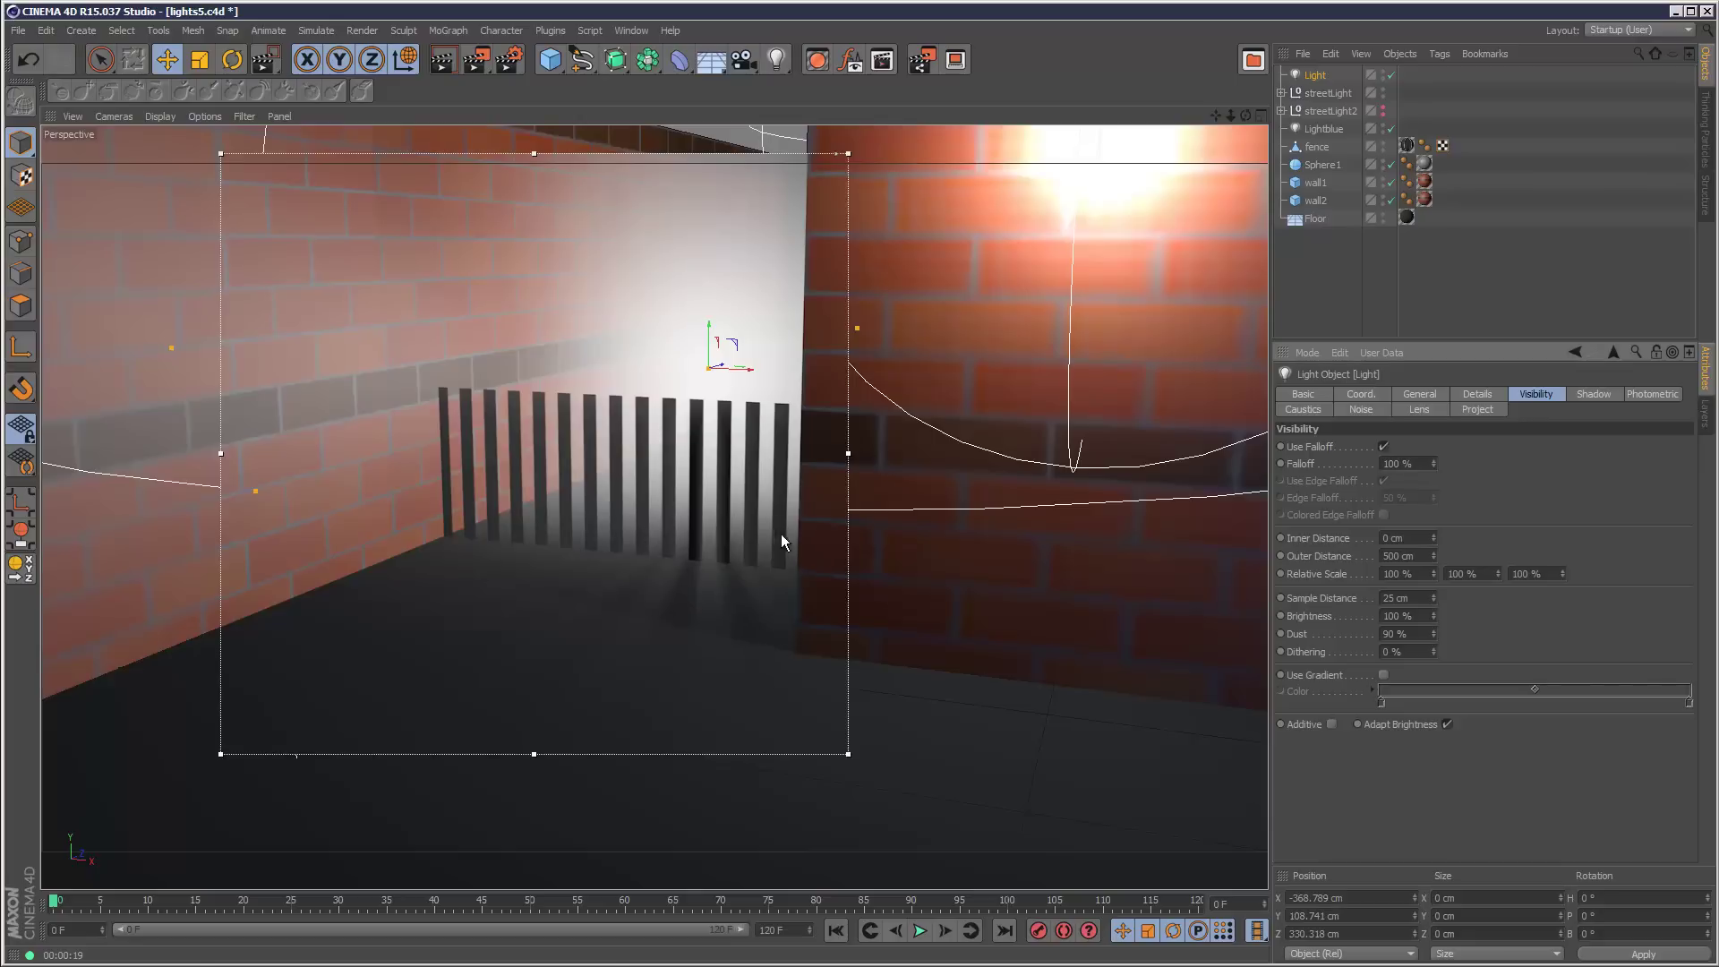
click(1430, 651)
text(200)
key(ctrl+r)
Apply noise to the light's visibility using the Hard Turbulence type with 28% brightness.
click(1364, 412)
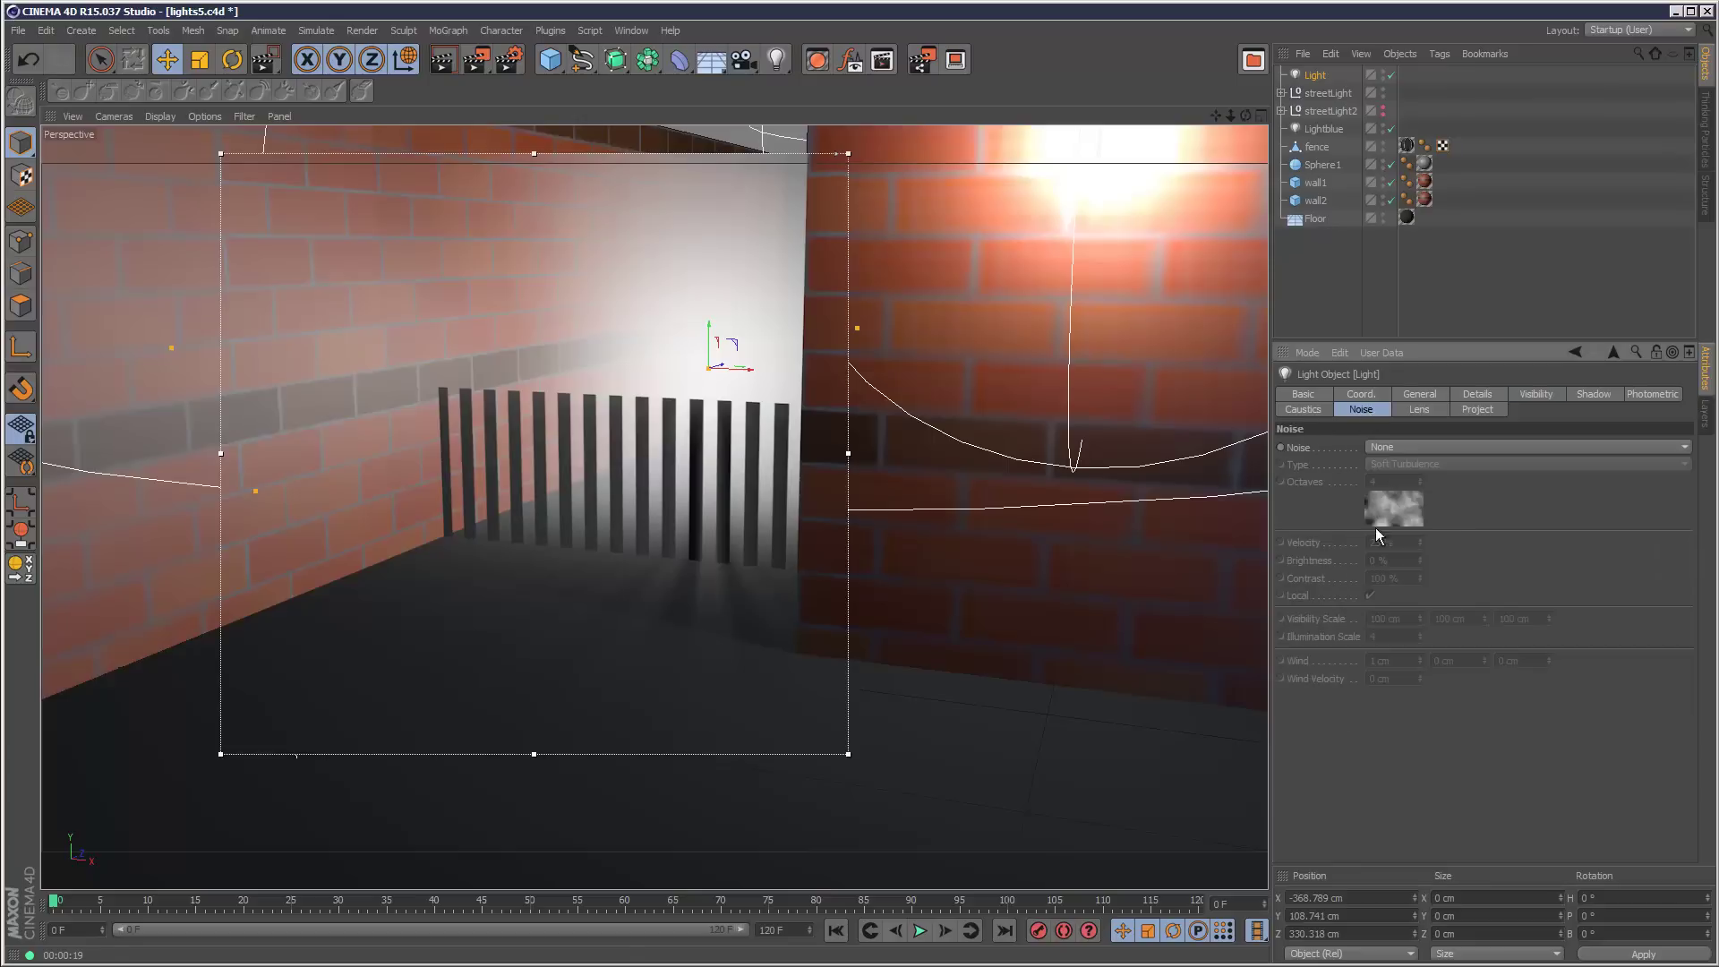
click(1404, 447)
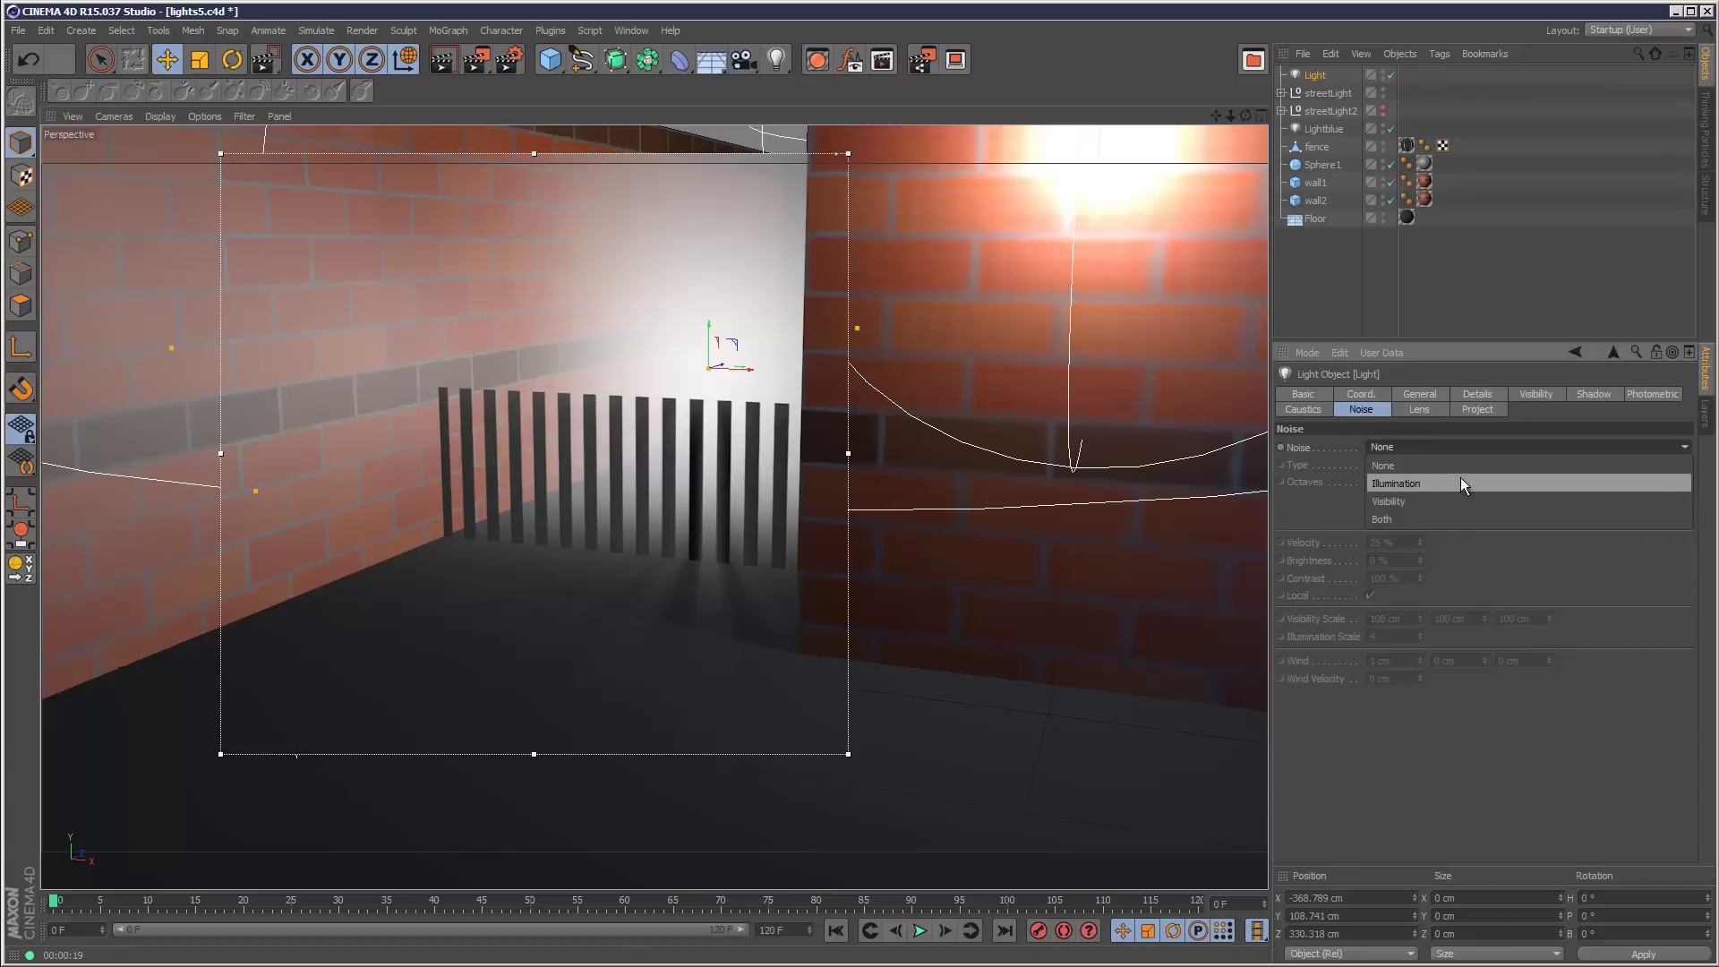
click(1412, 502)
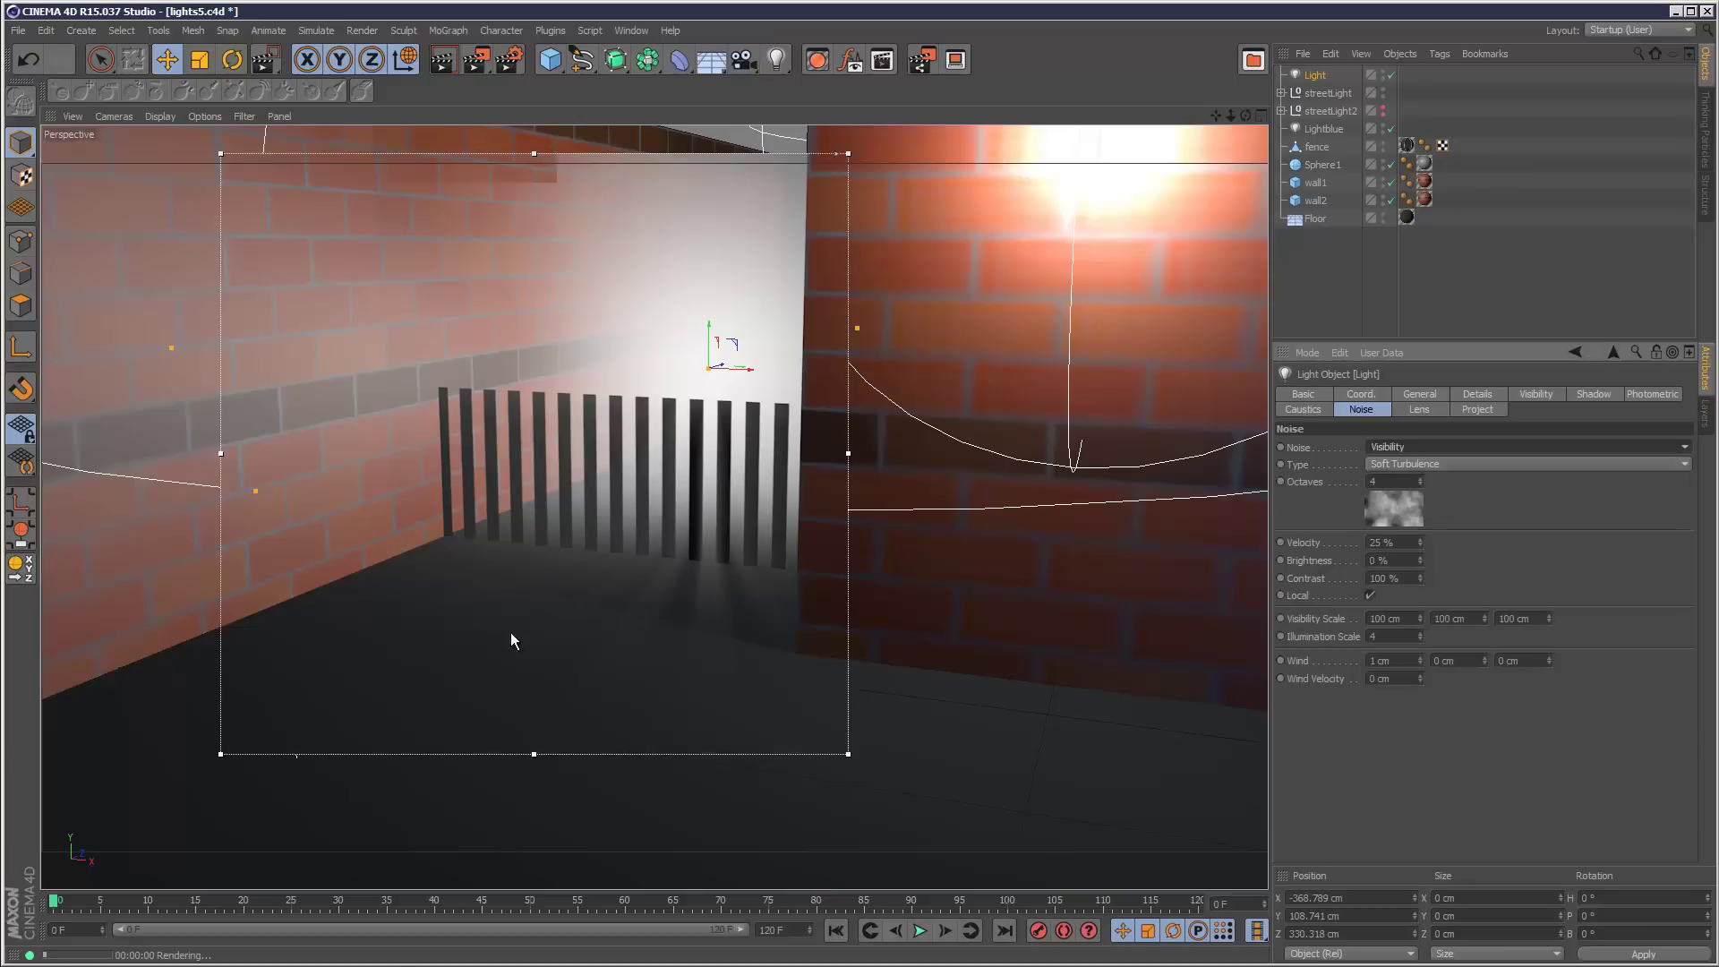
click(1523, 464)
click(1419, 527)
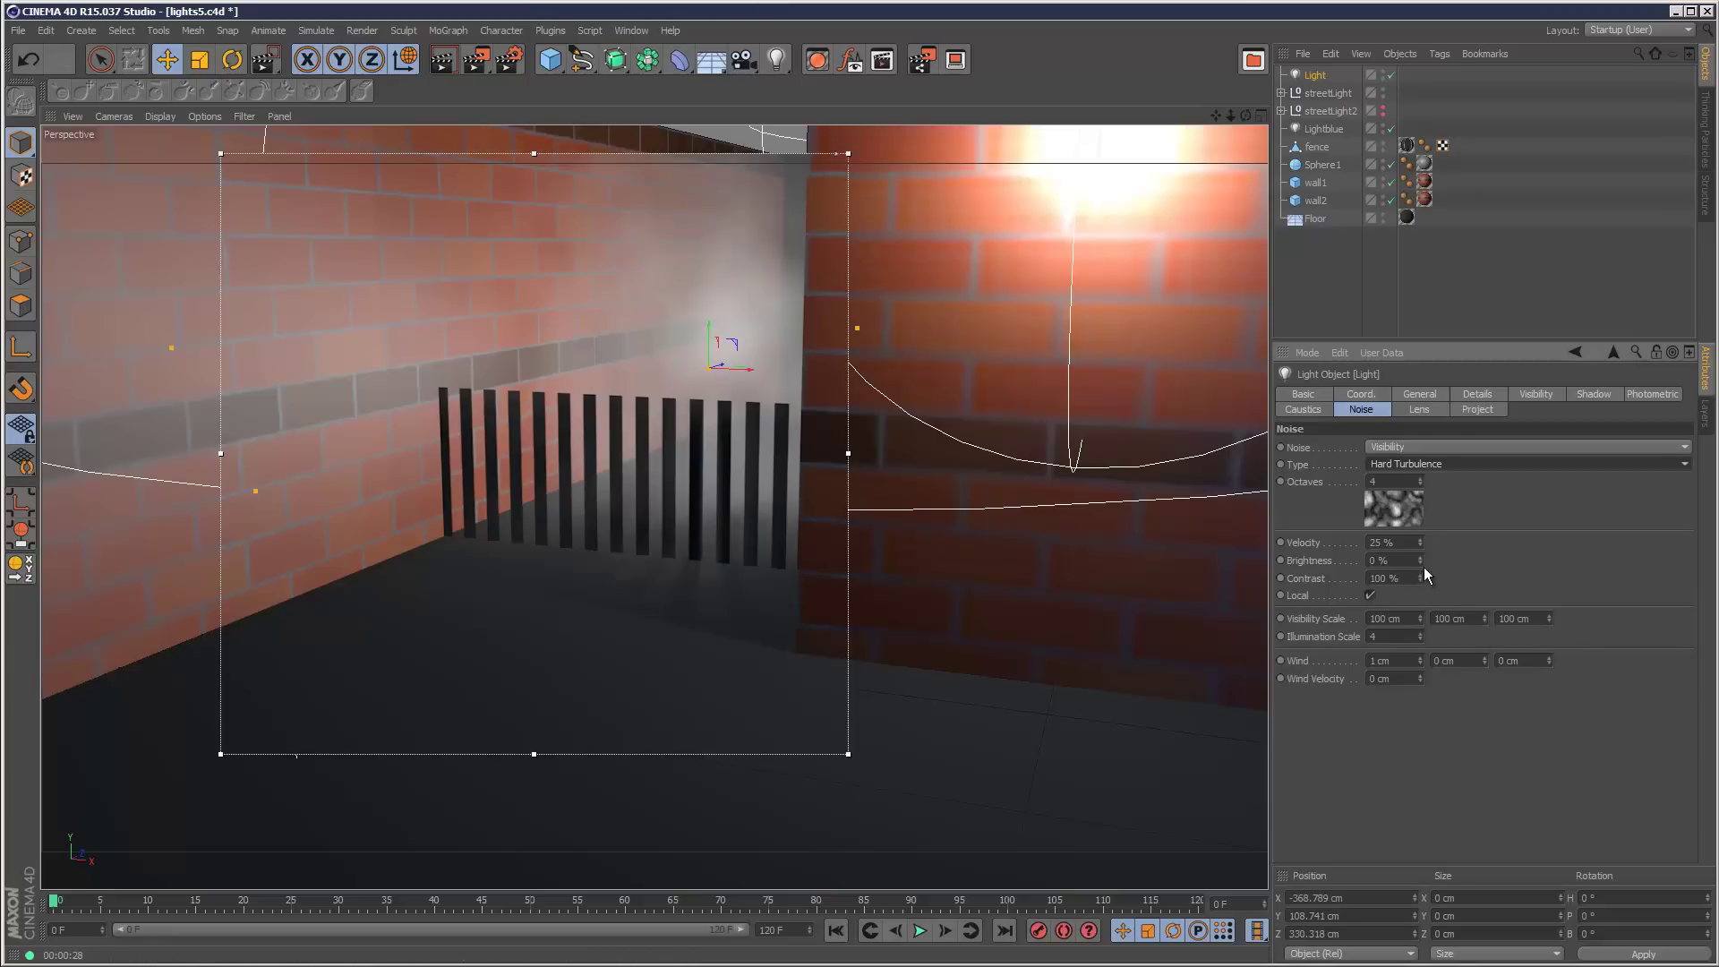
drag(1423, 567, 1422, 562)
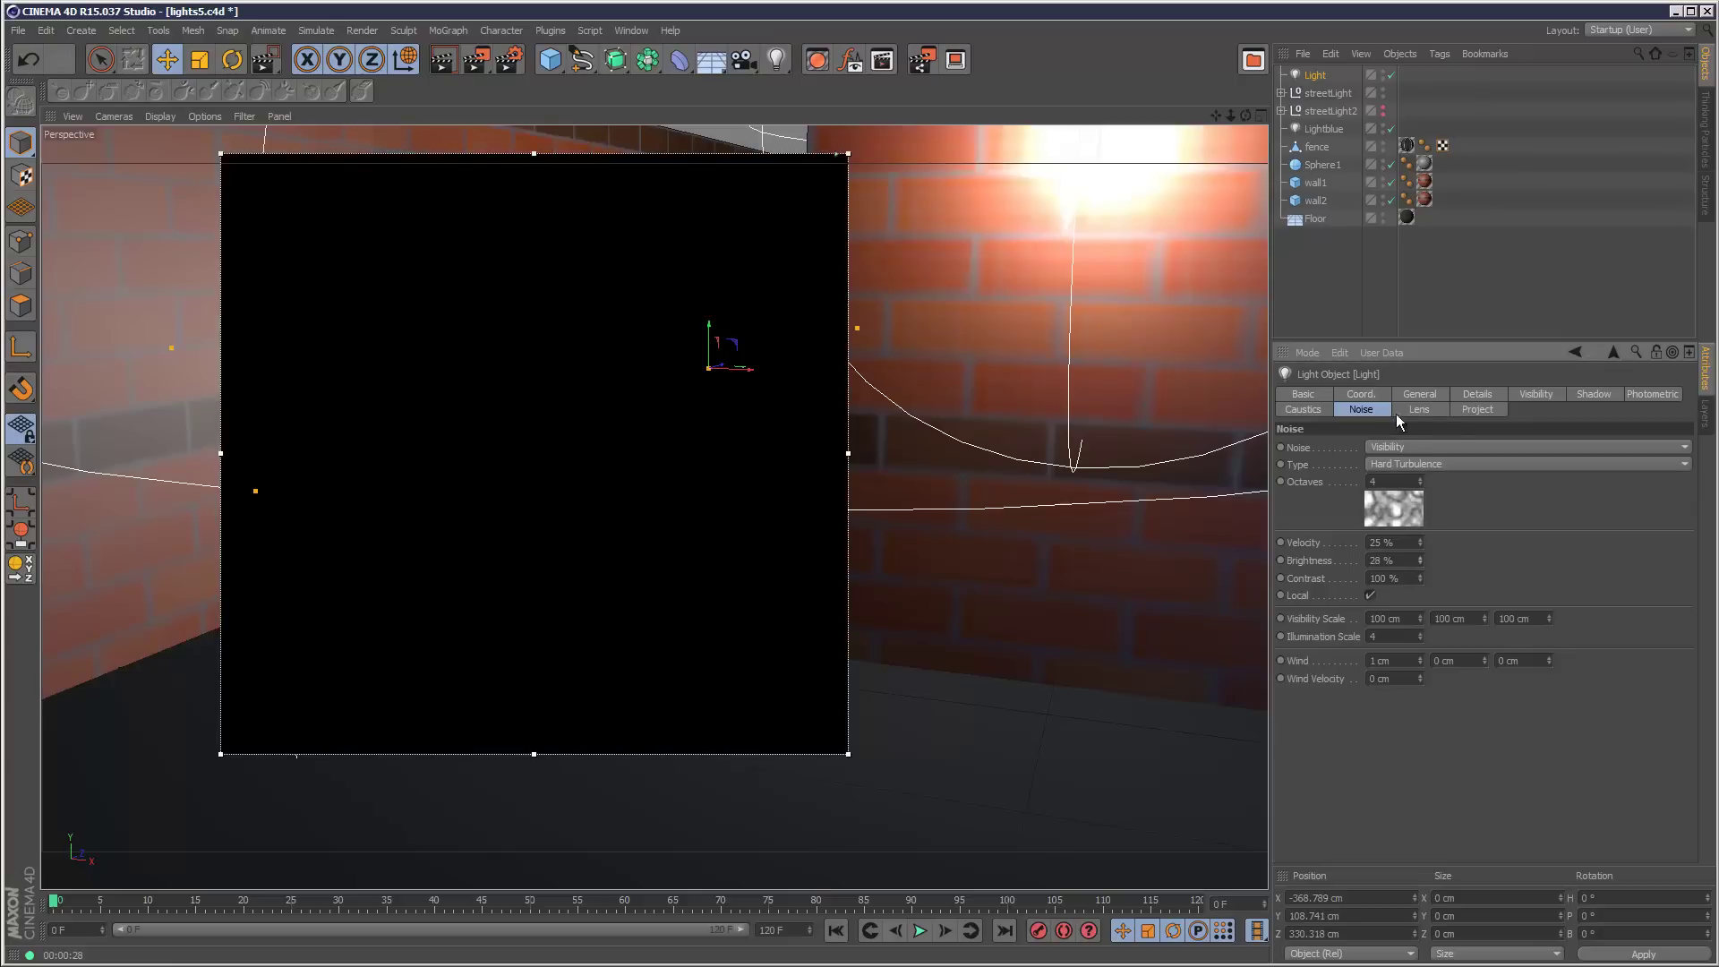
Raise the light's intensity to about 124% and switch its noise to affect Illumination.
click(1399, 394)
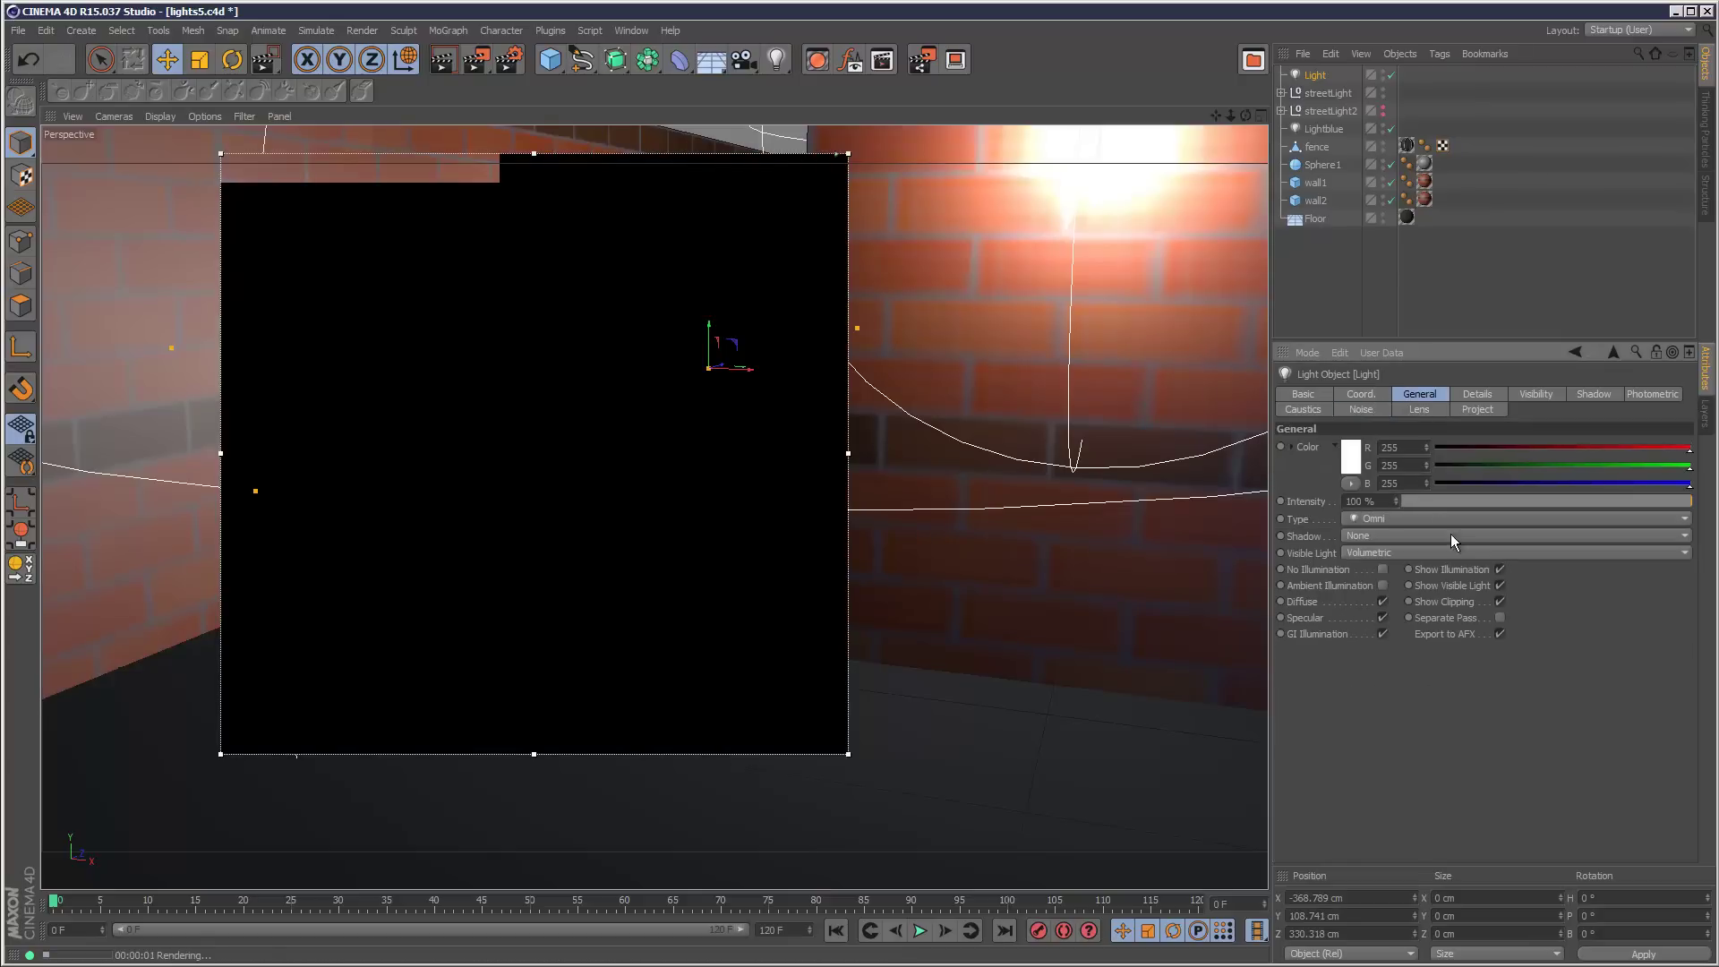
drag(1396, 503, 1399, 495)
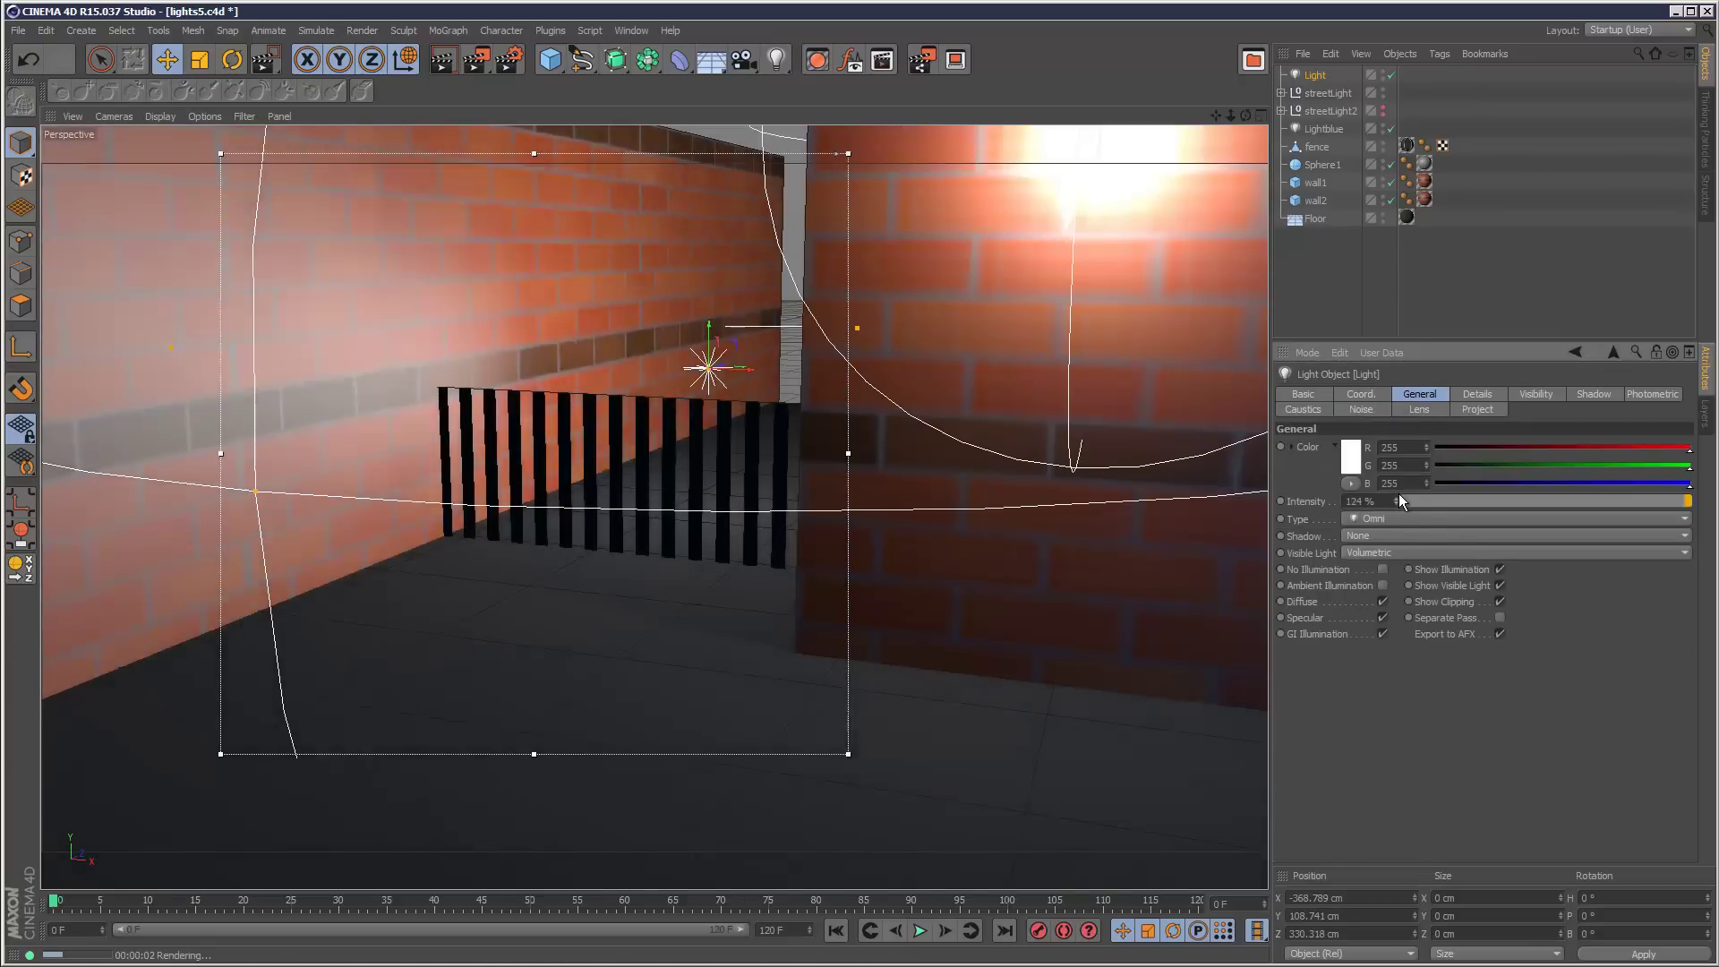
click(1359, 409)
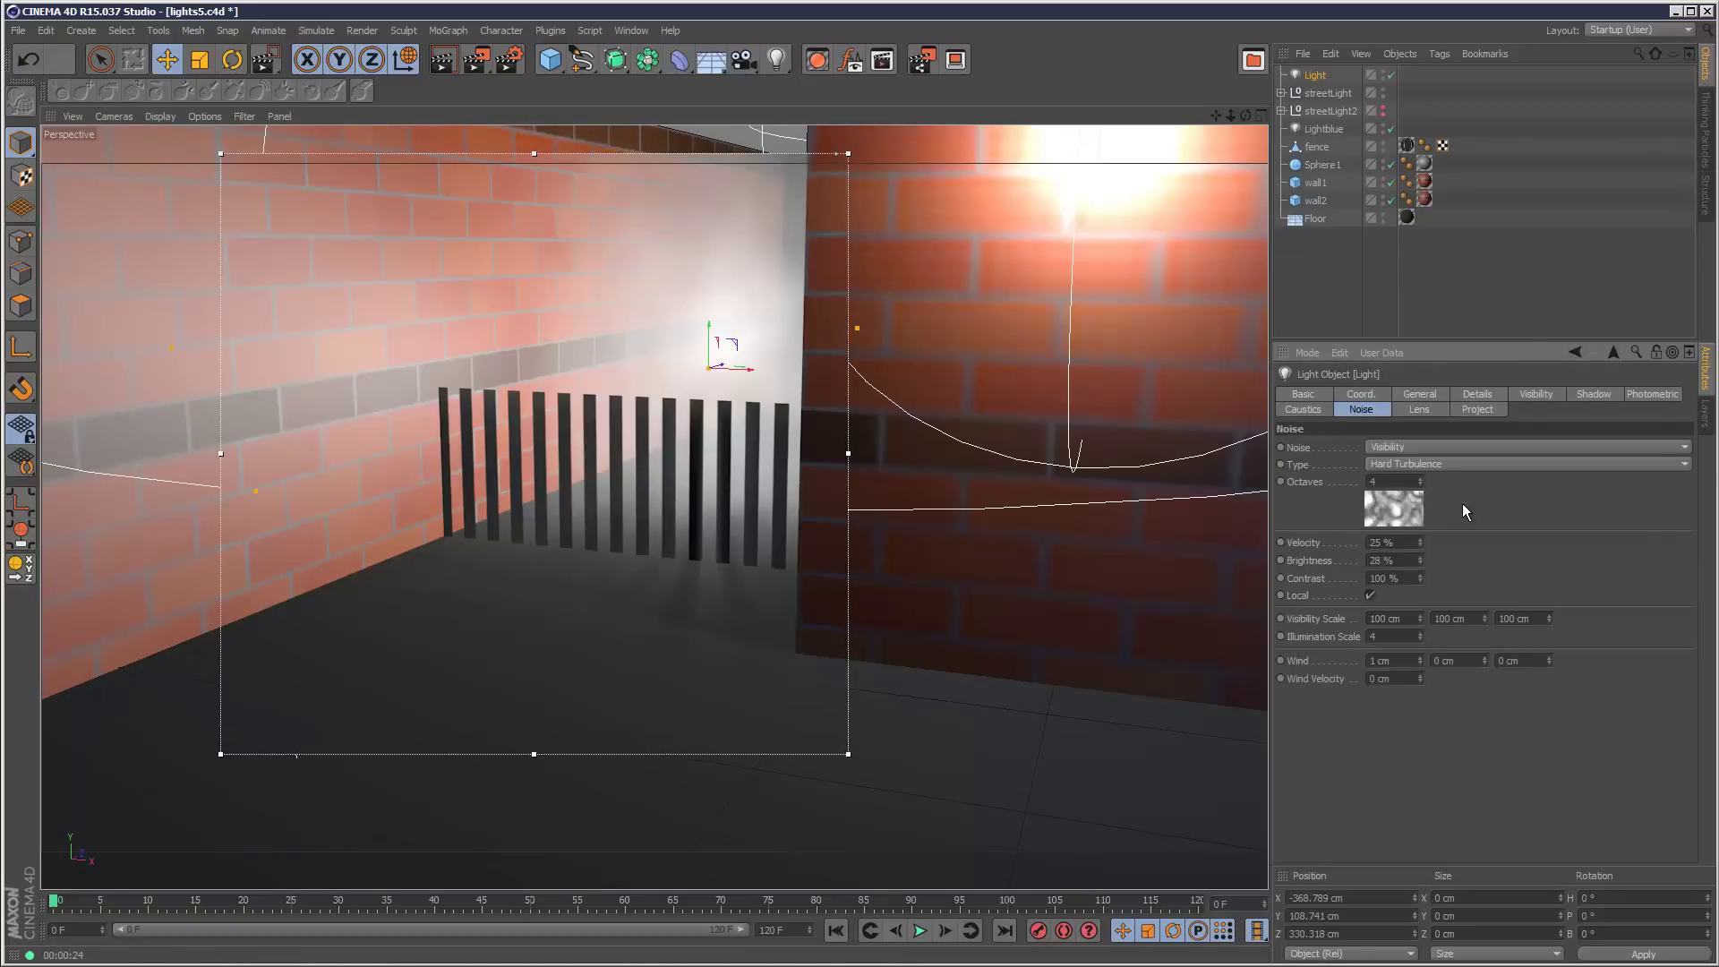
click(1411, 446)
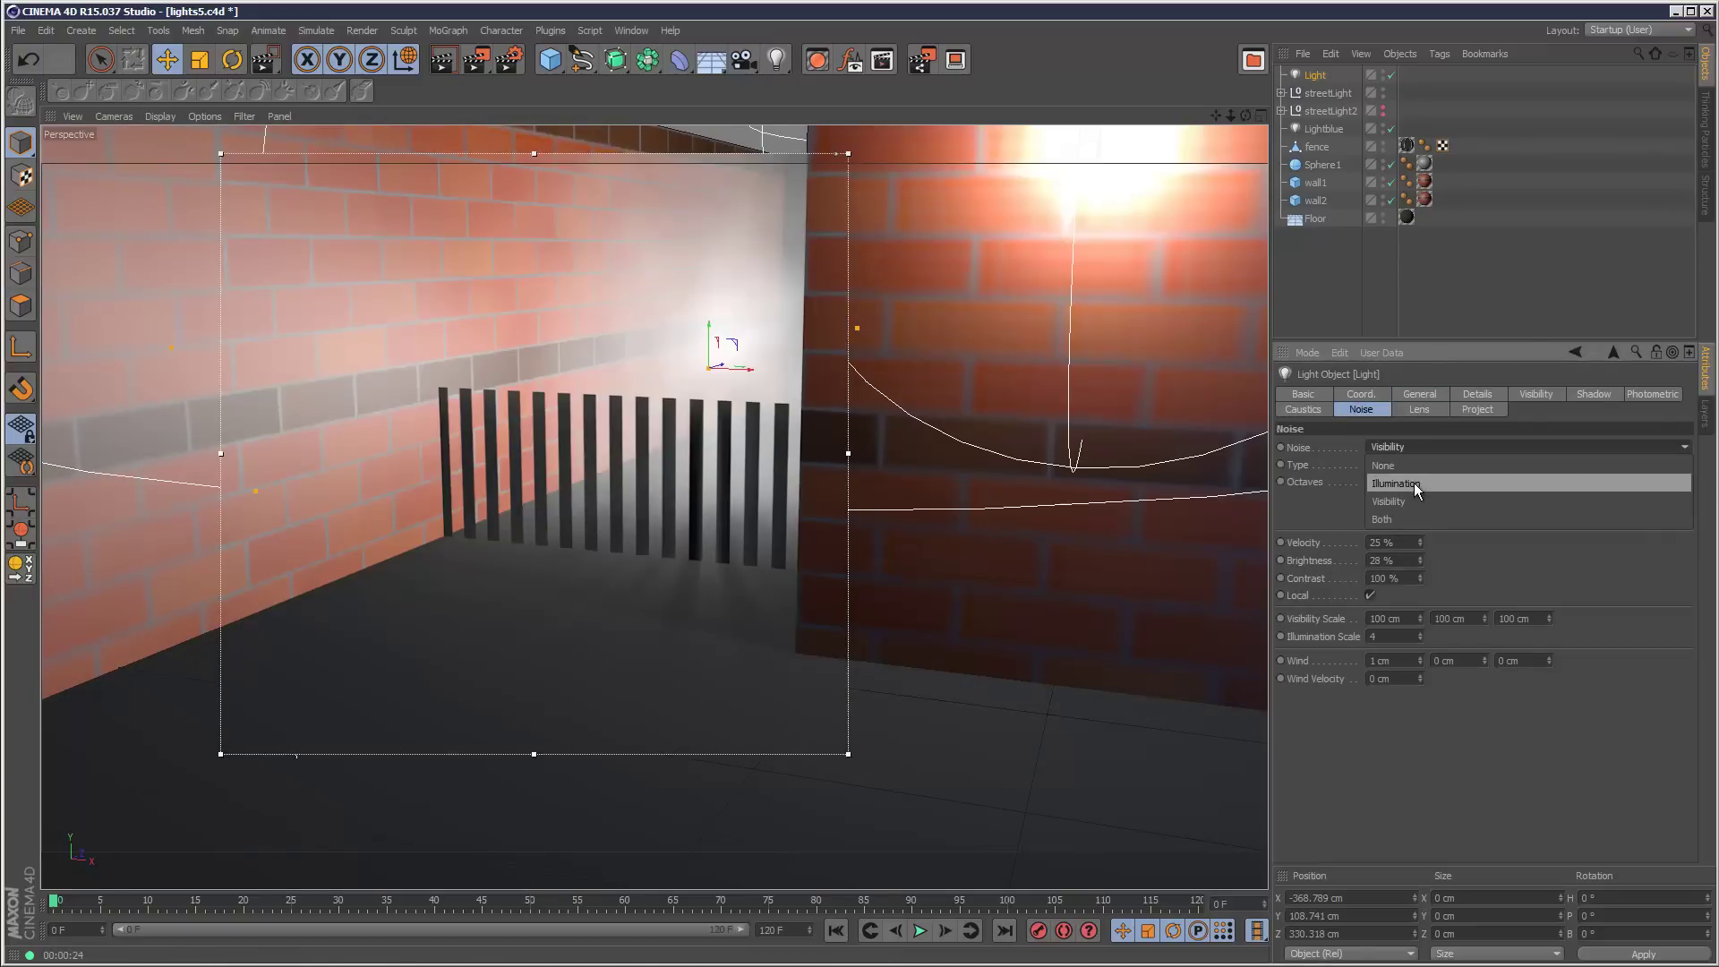
click(1415, 482)
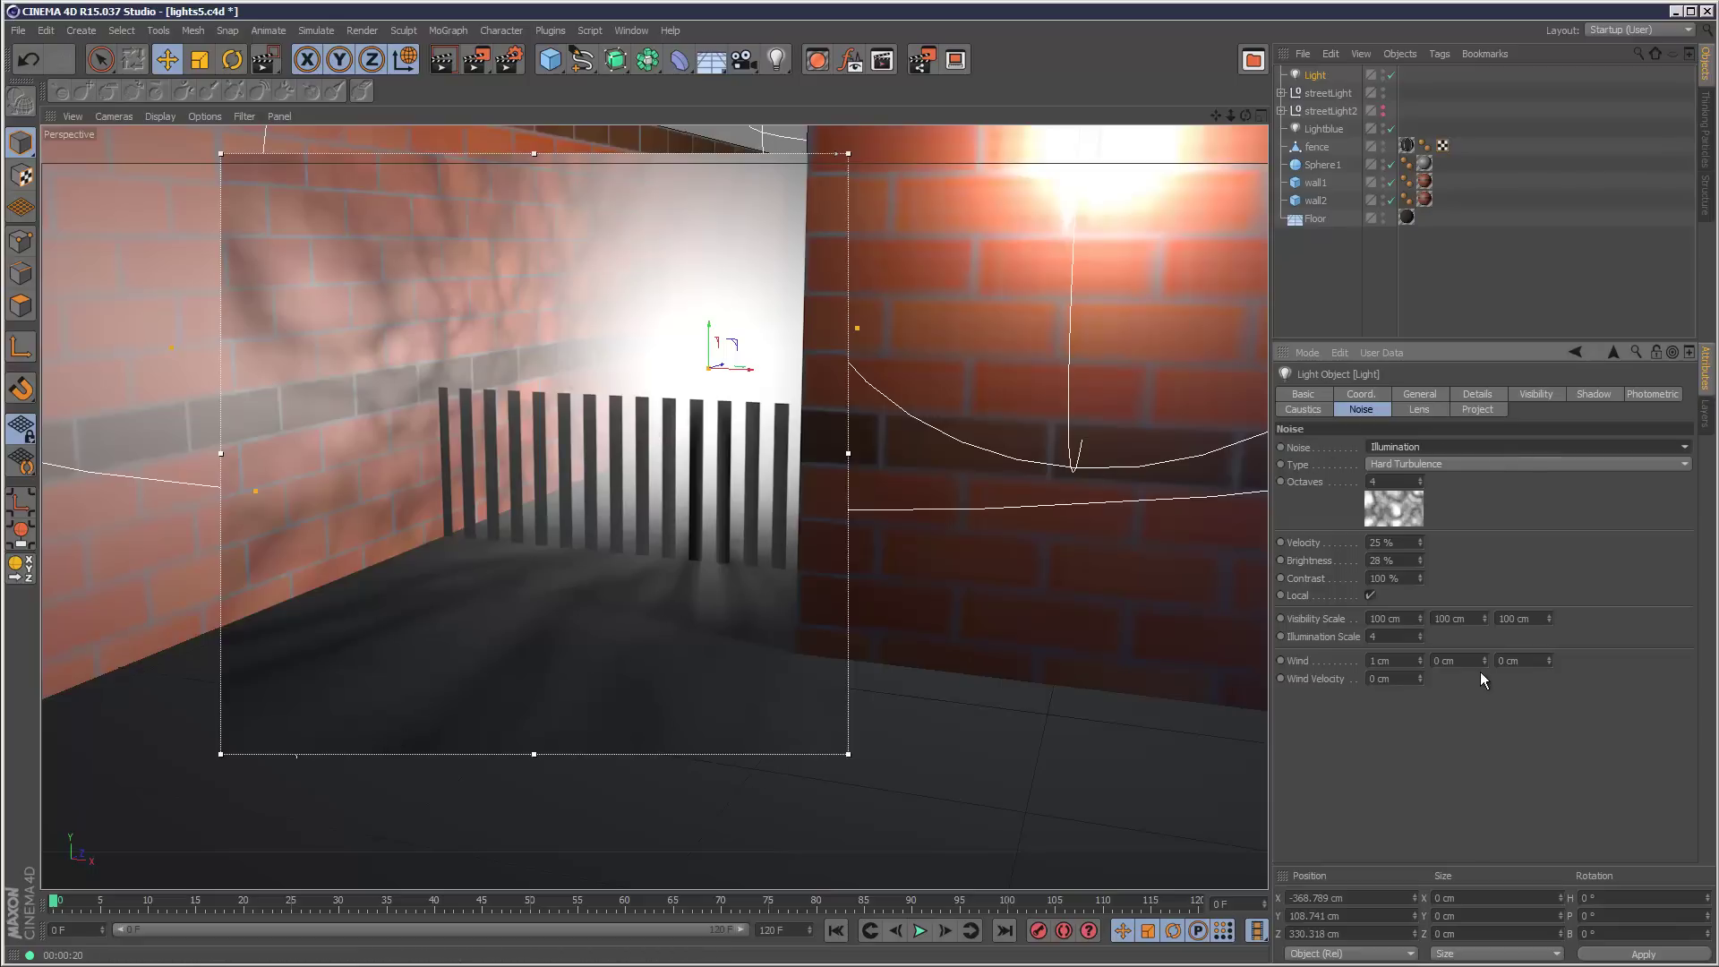
Enable the color gradient for the light's visibility and set the gradient's end knot to red.
click(1491, 394)
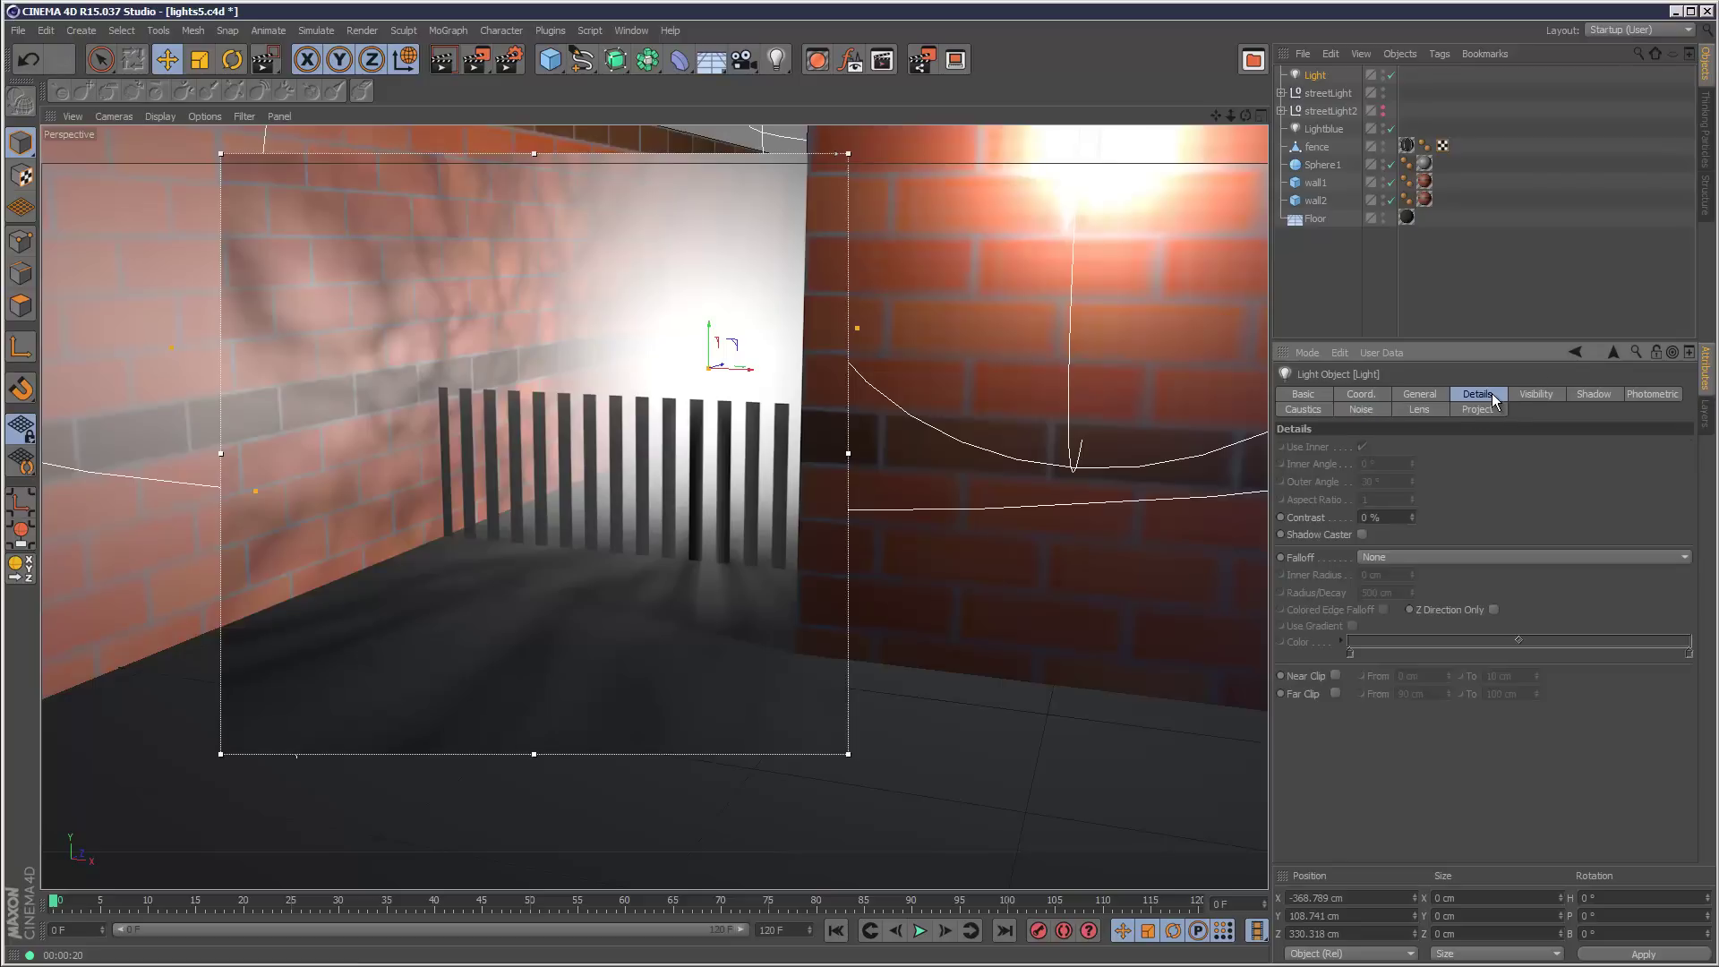
click(1531, 394)
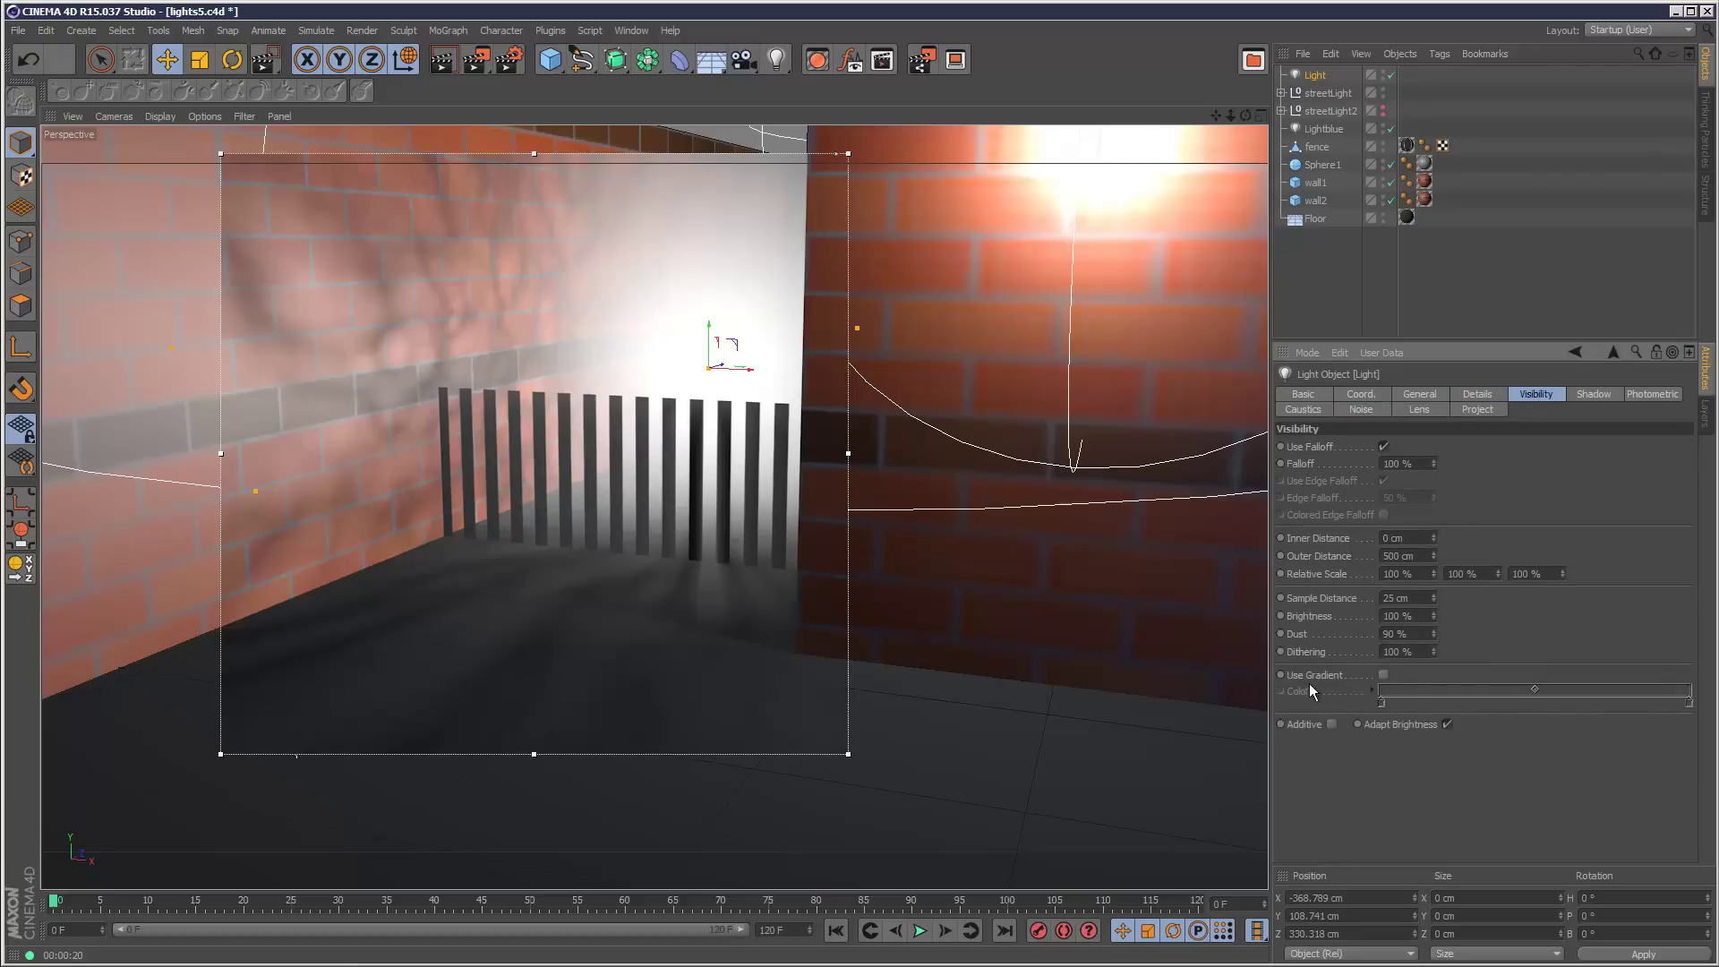
click(1384, 676)
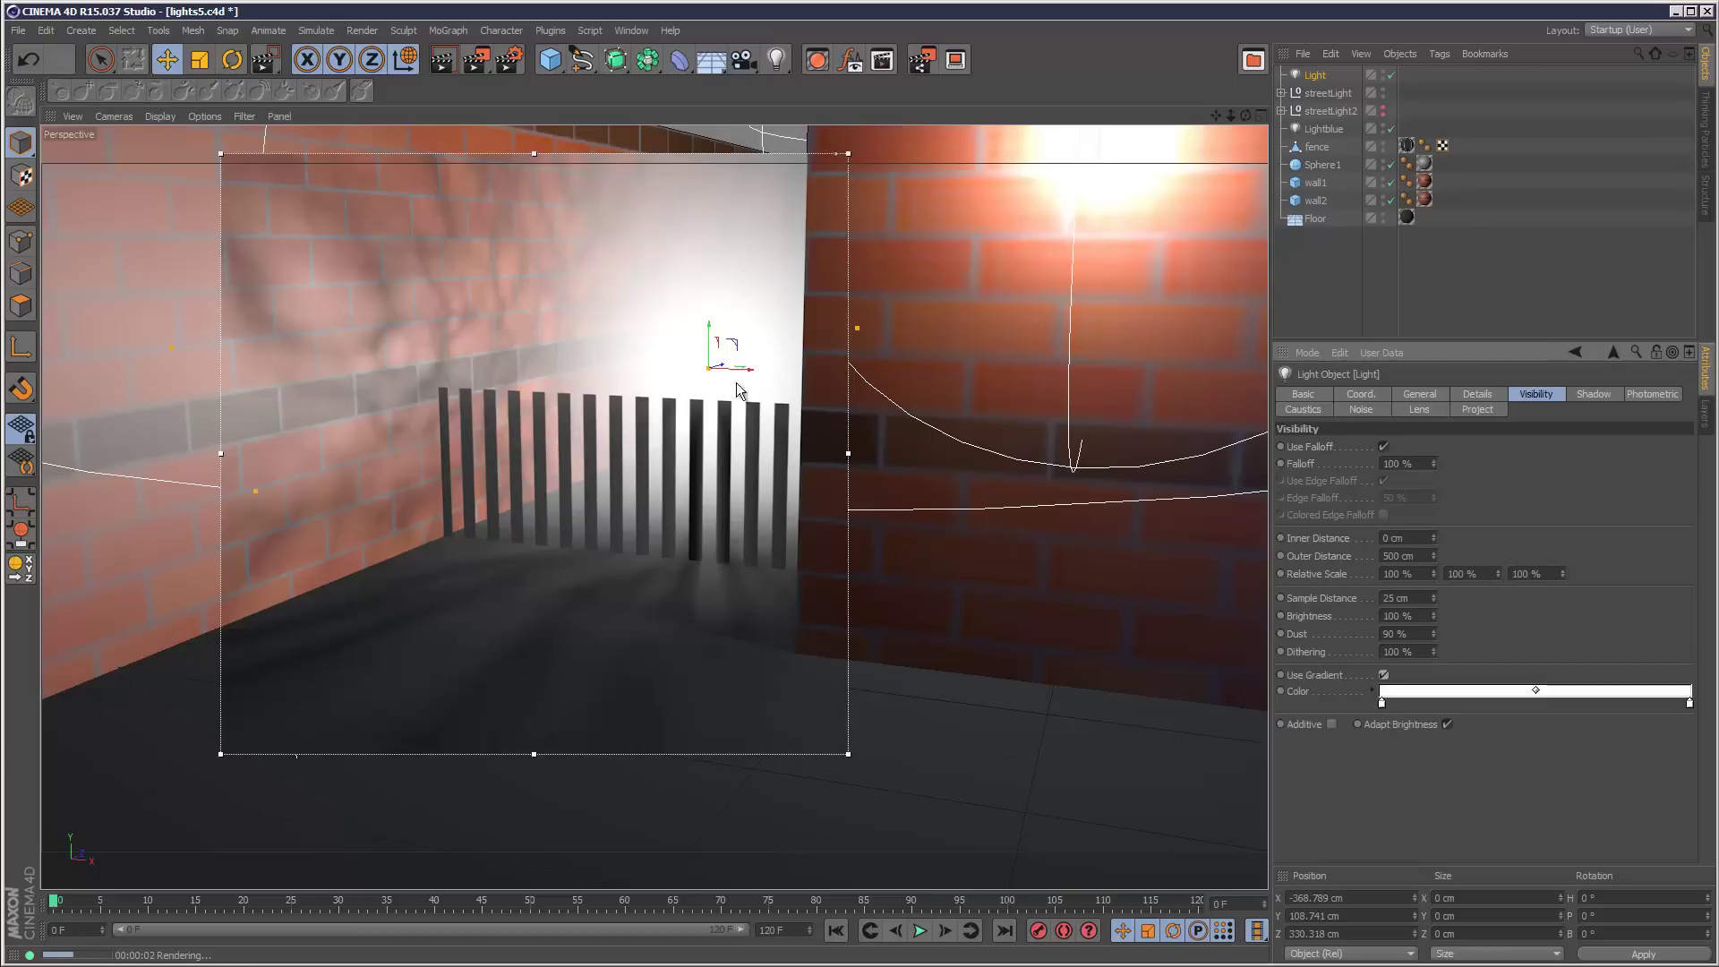
click(1689, 704)
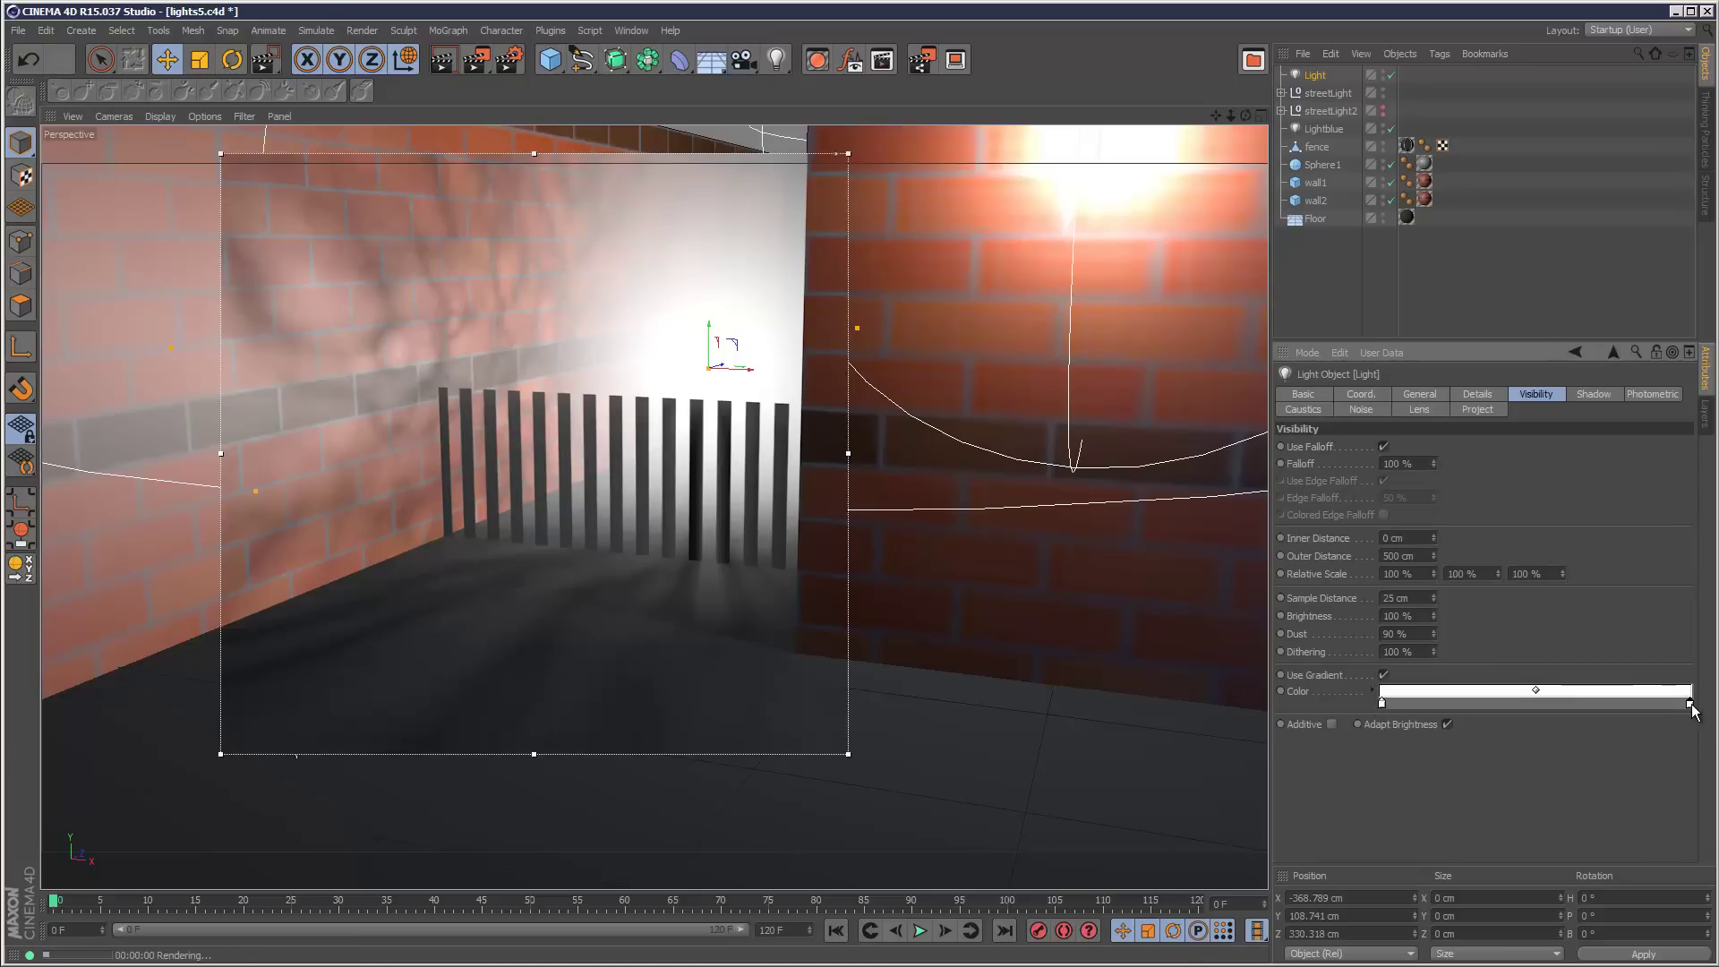
double_click(1689, 706)
drag(1671, 705, 1677, 659)
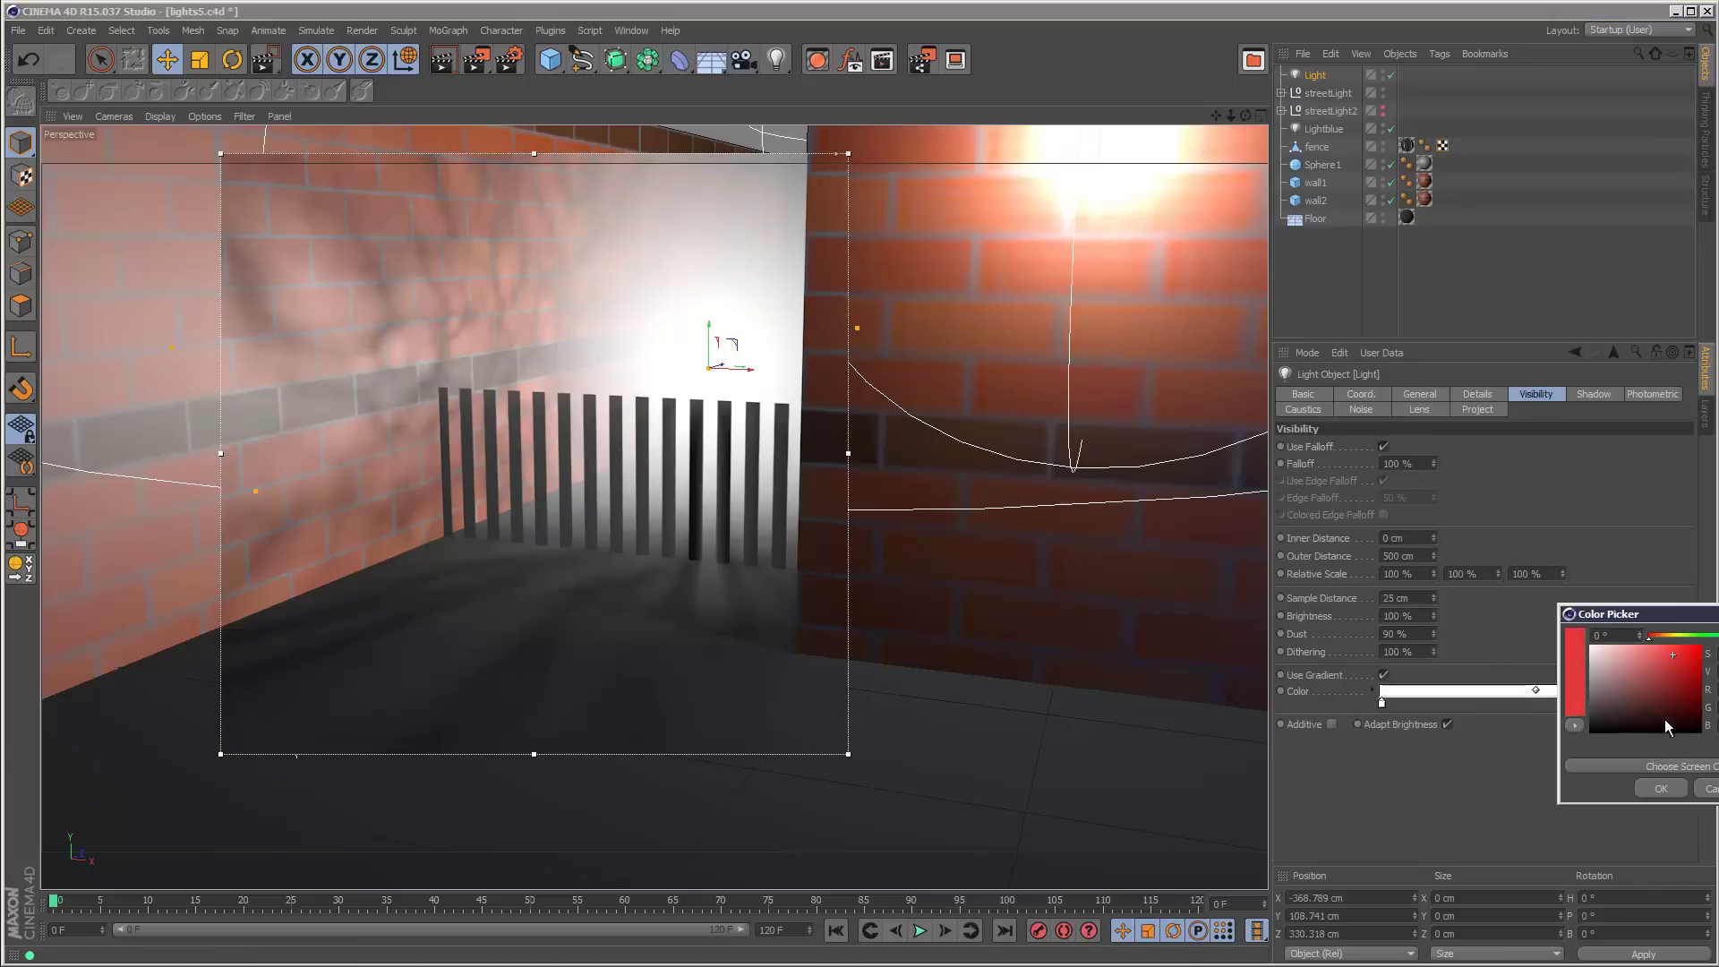
click(1661, 788)
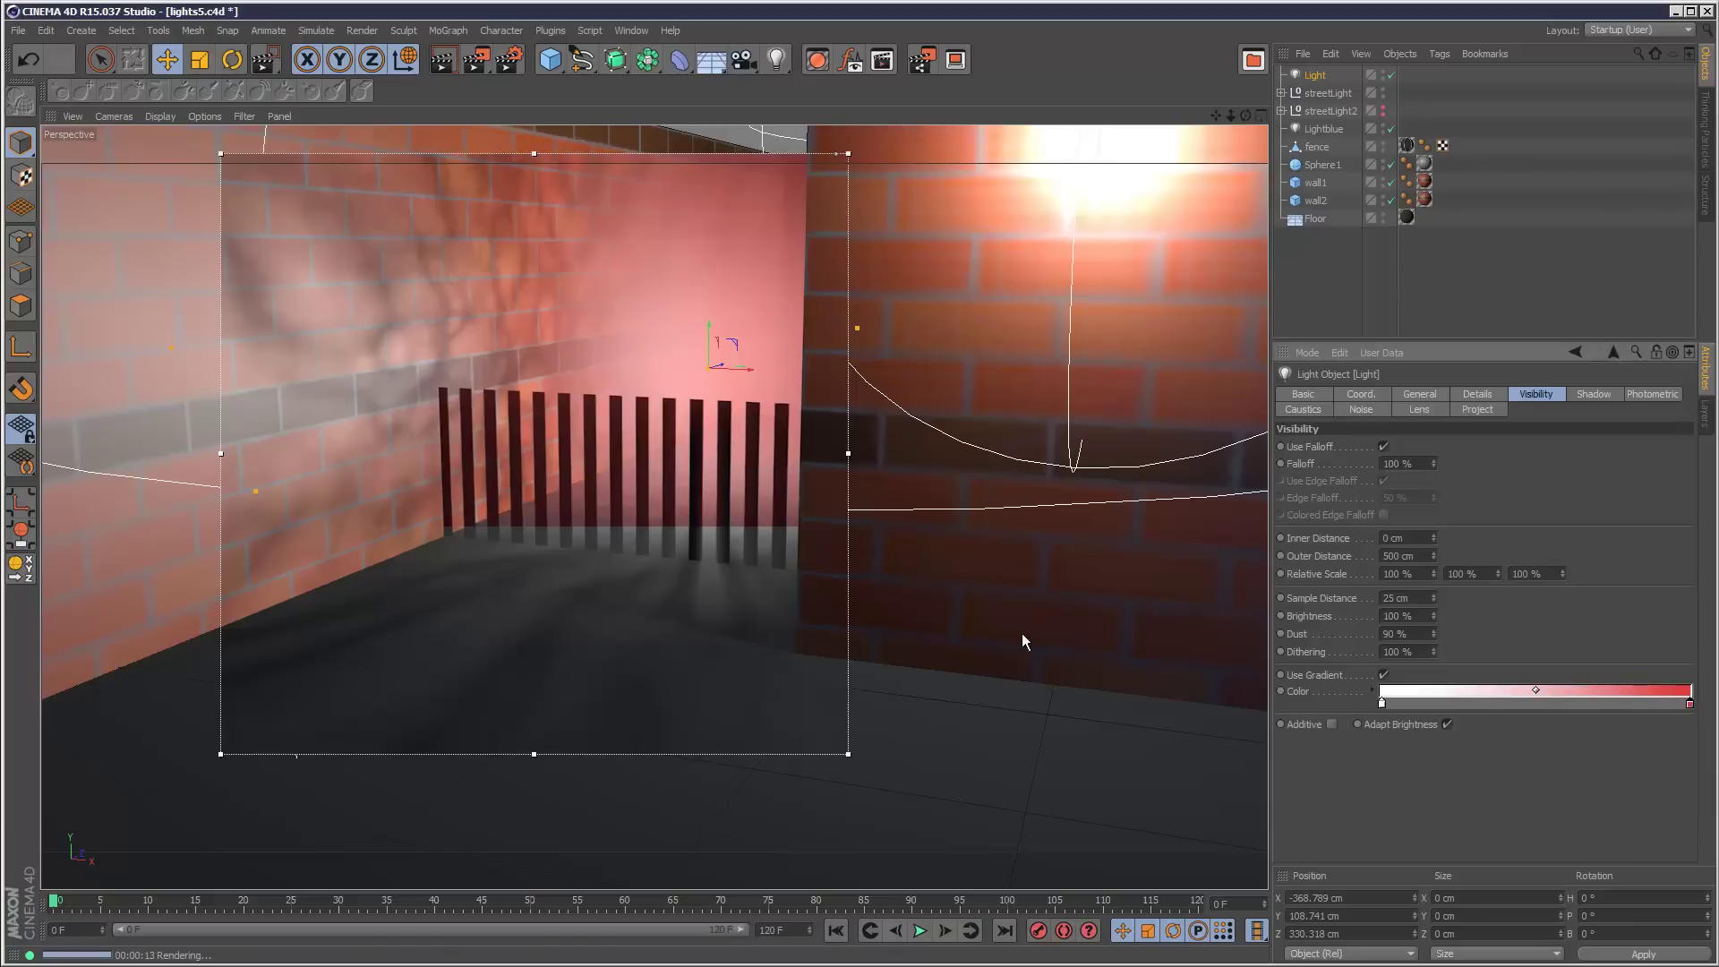
Add a white knot about 70% along the visibility color gradient, between the white start and the red end.
click(1595, 704)
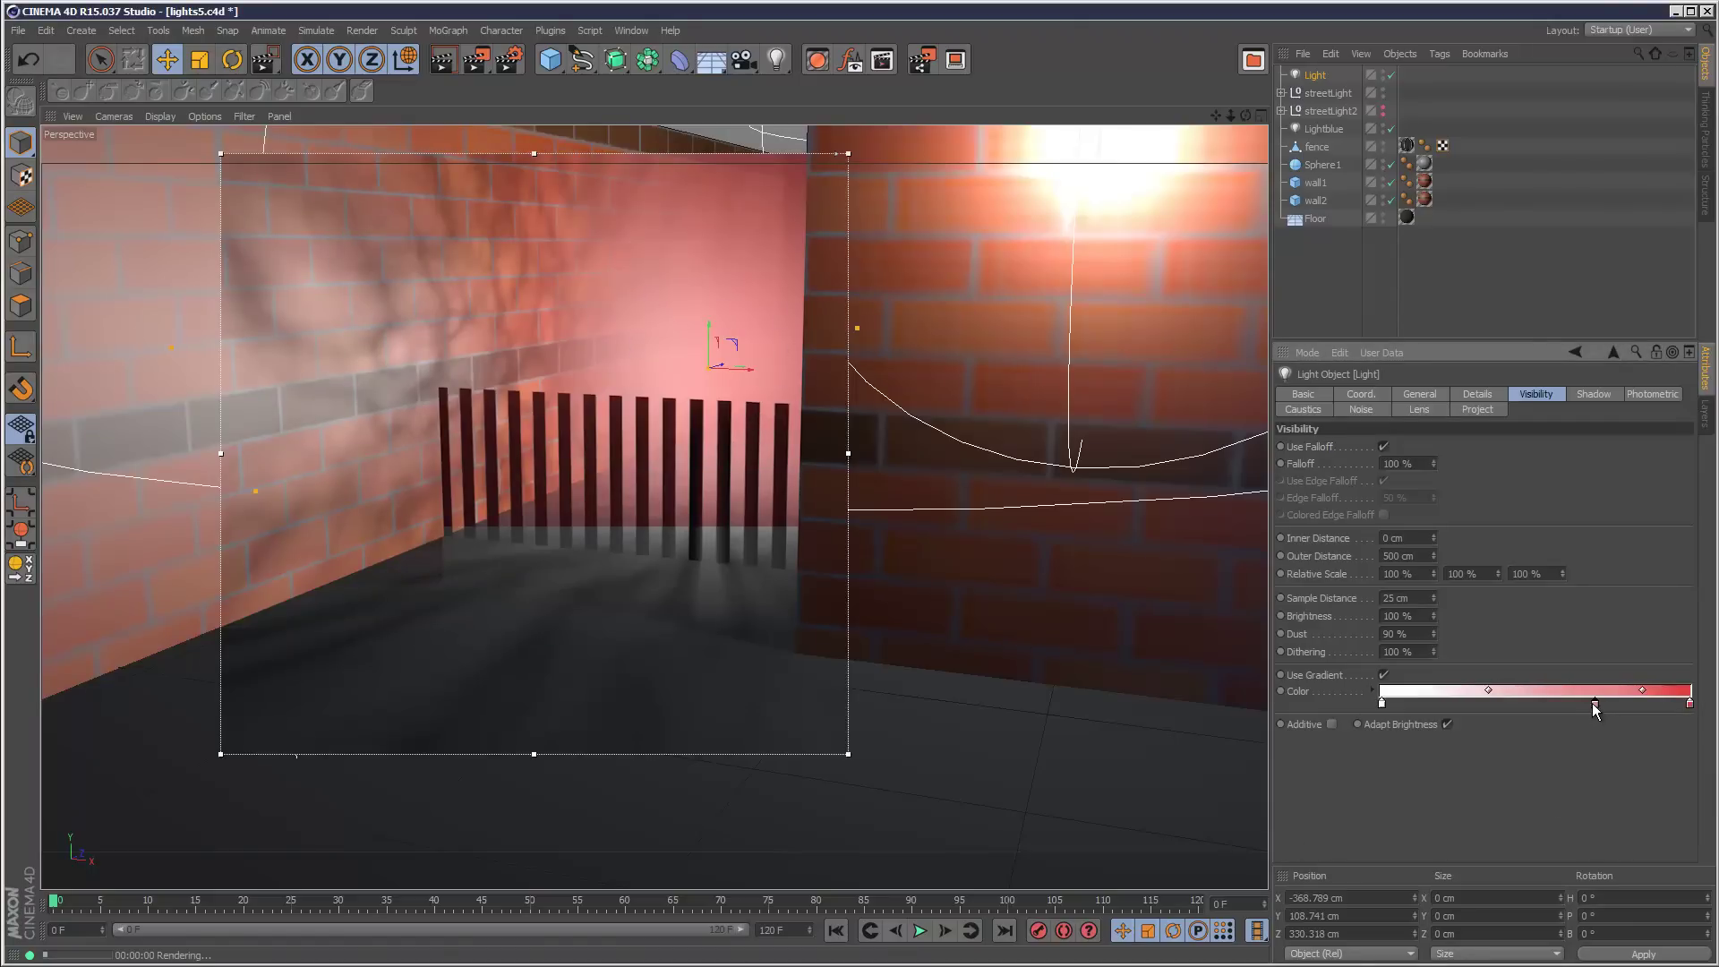
click(1594, 702)
double_click(1594, 703)
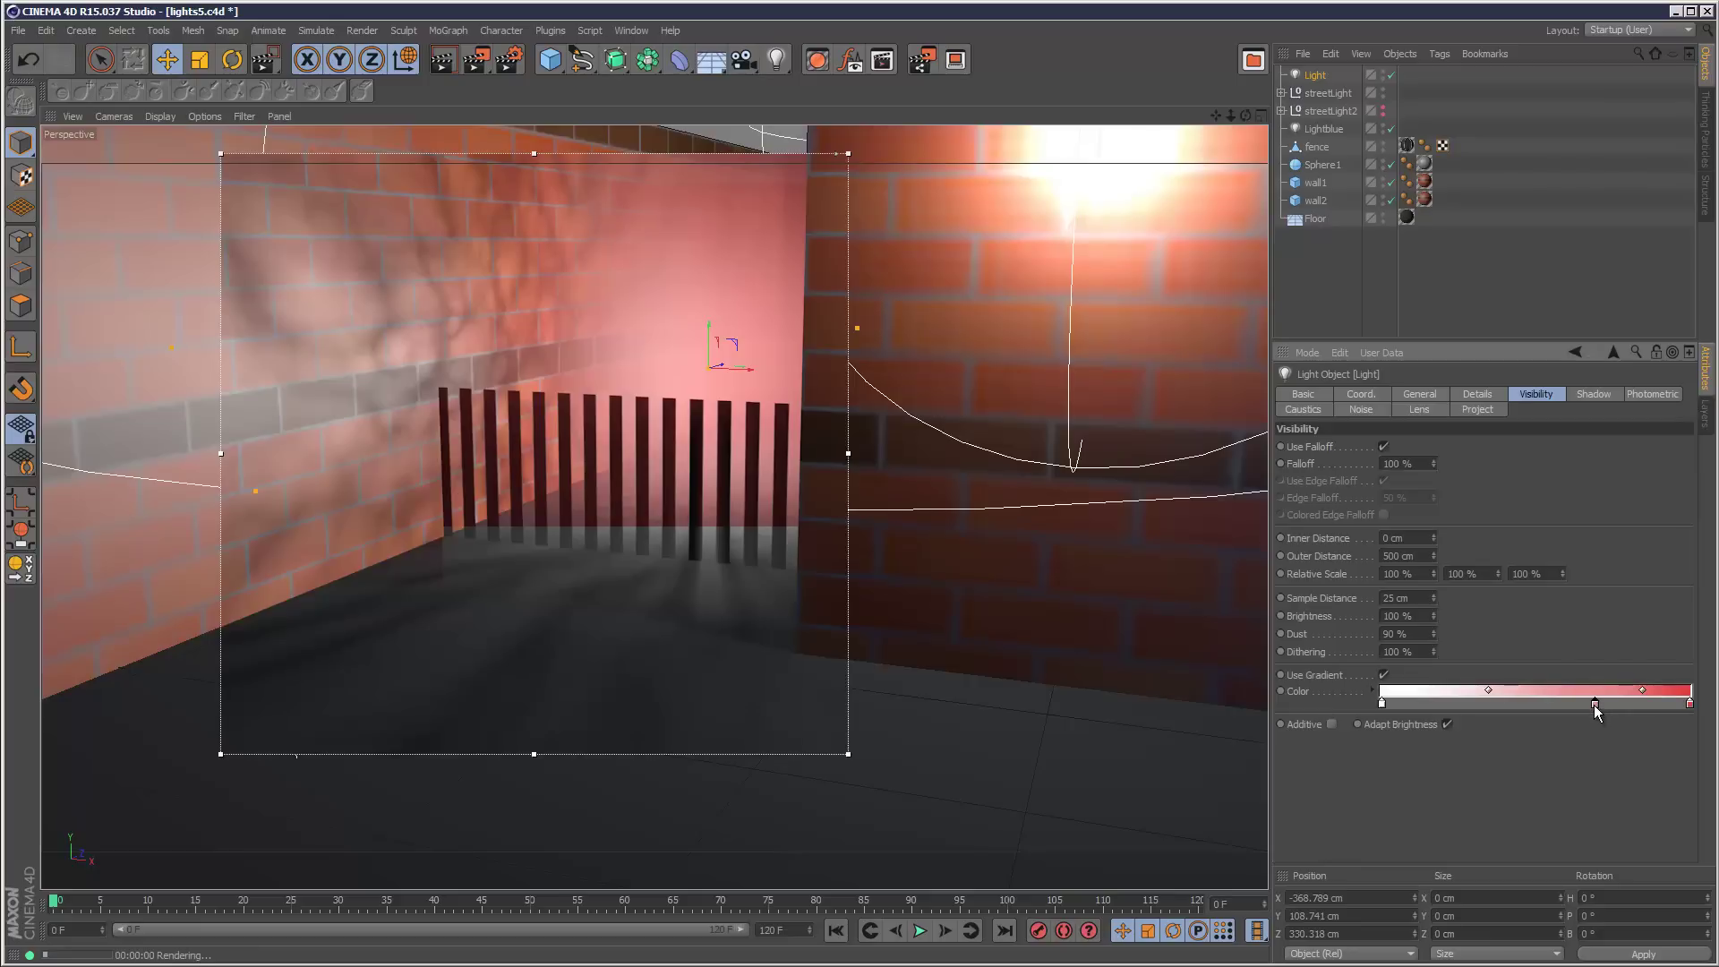
click(1572, 790)
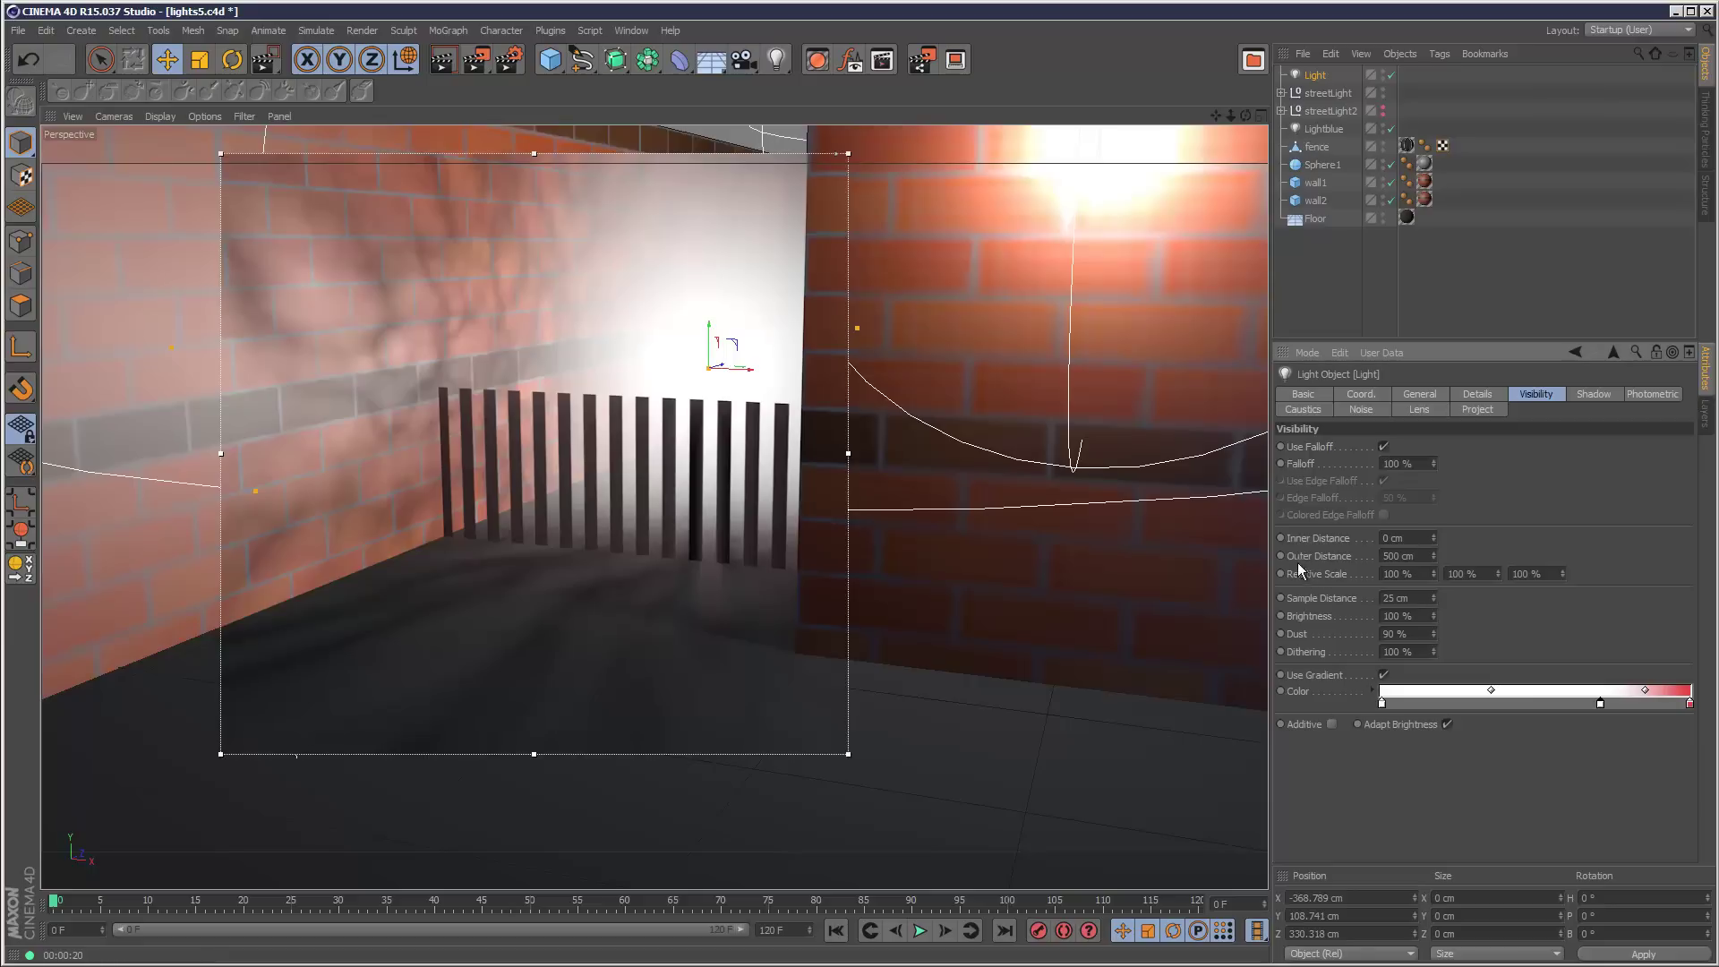
Reduce the visible light's outer distance to 238 cm, checking its radius in the four-view layout before returning to the perspective view.
click(1261, 116)
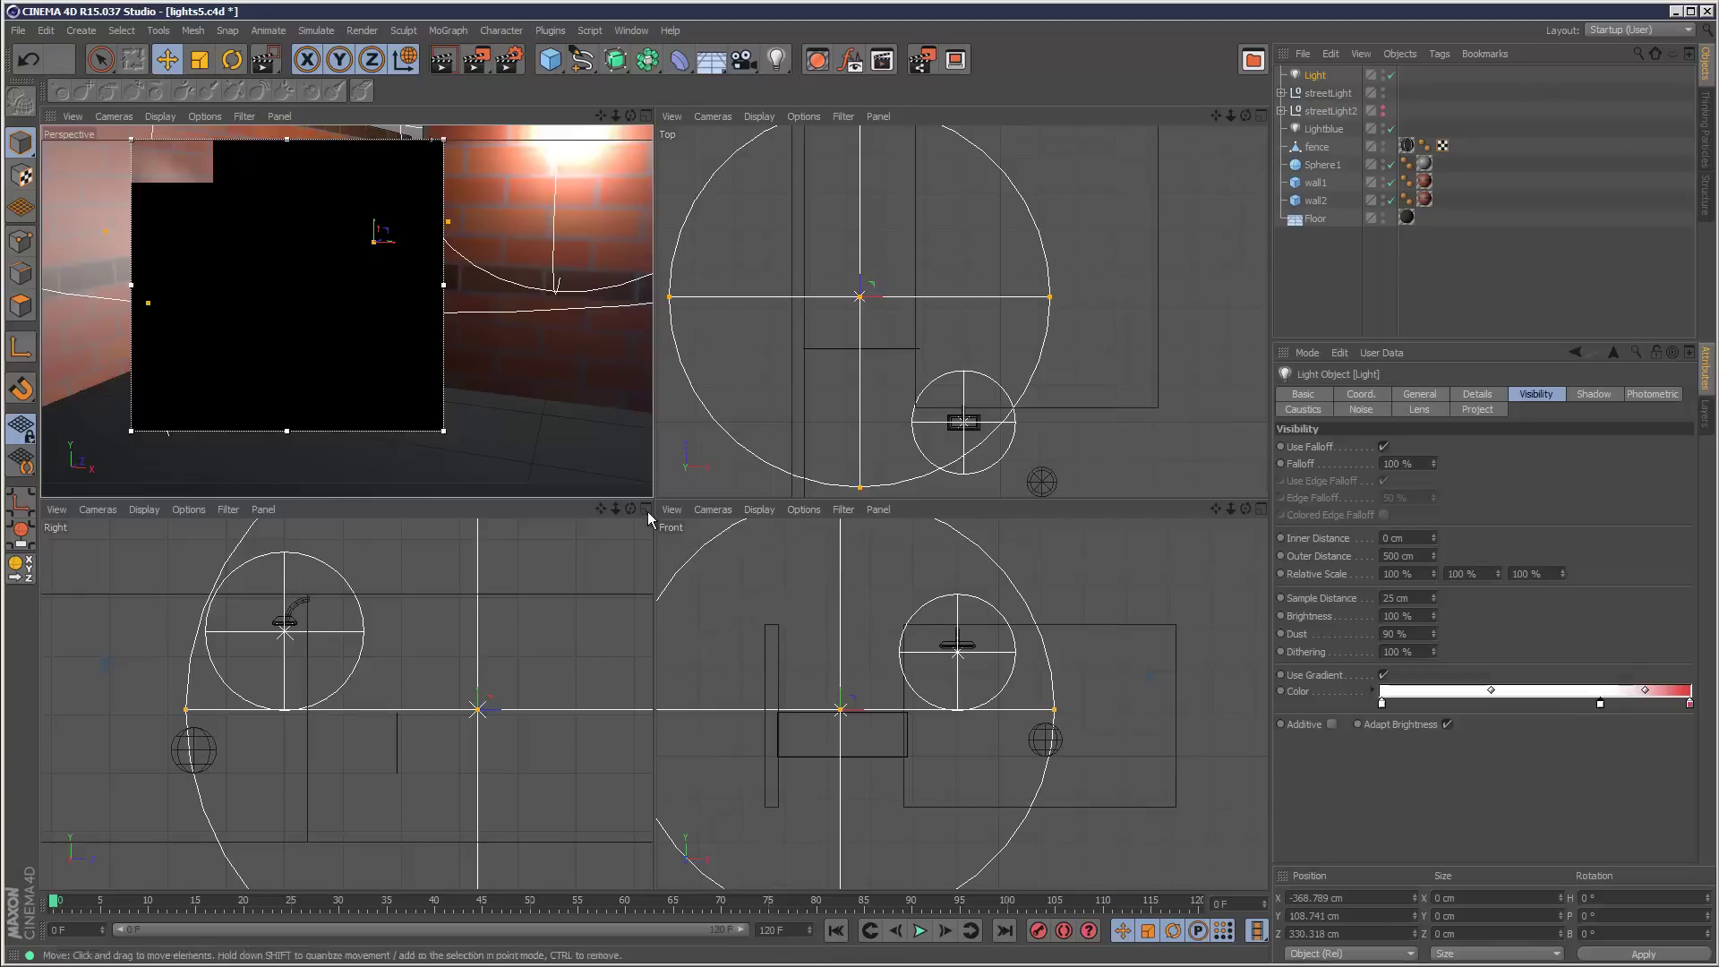
drag(1219, 117, 1182, 124)
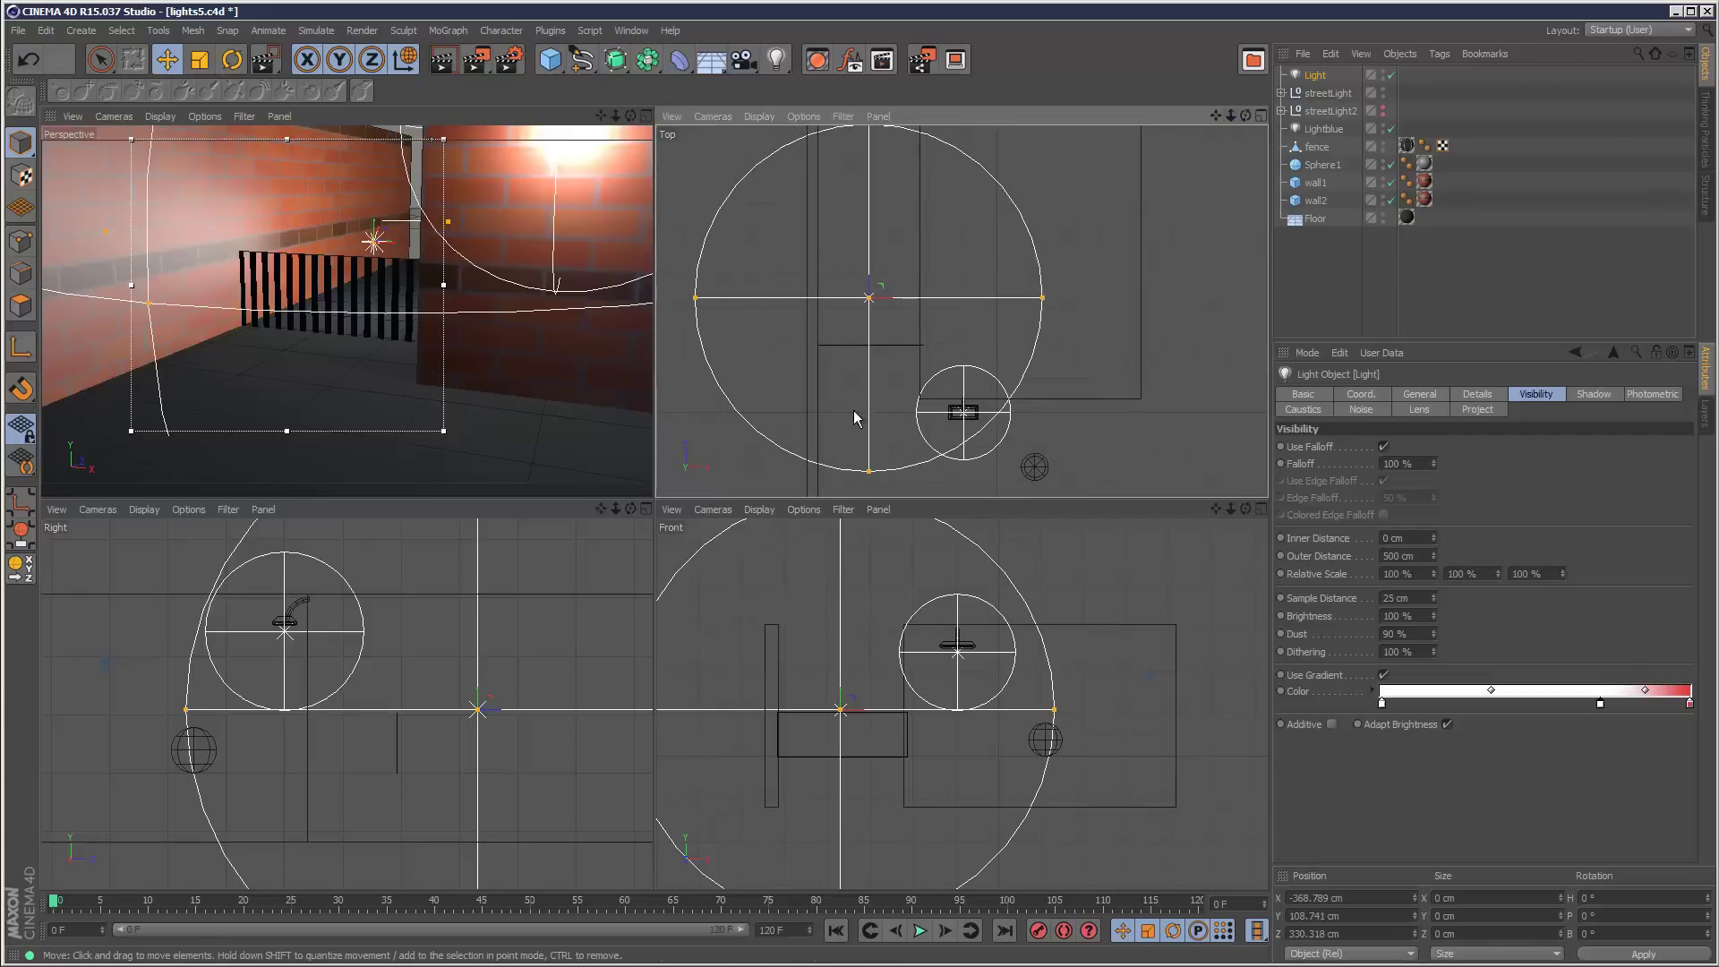
mouse_move(1437, 557)
mouse_down()
mouse_move(1433, 571)
mouse_move(1432, 529)
mouse_move(1432, 550)
mouse_up()
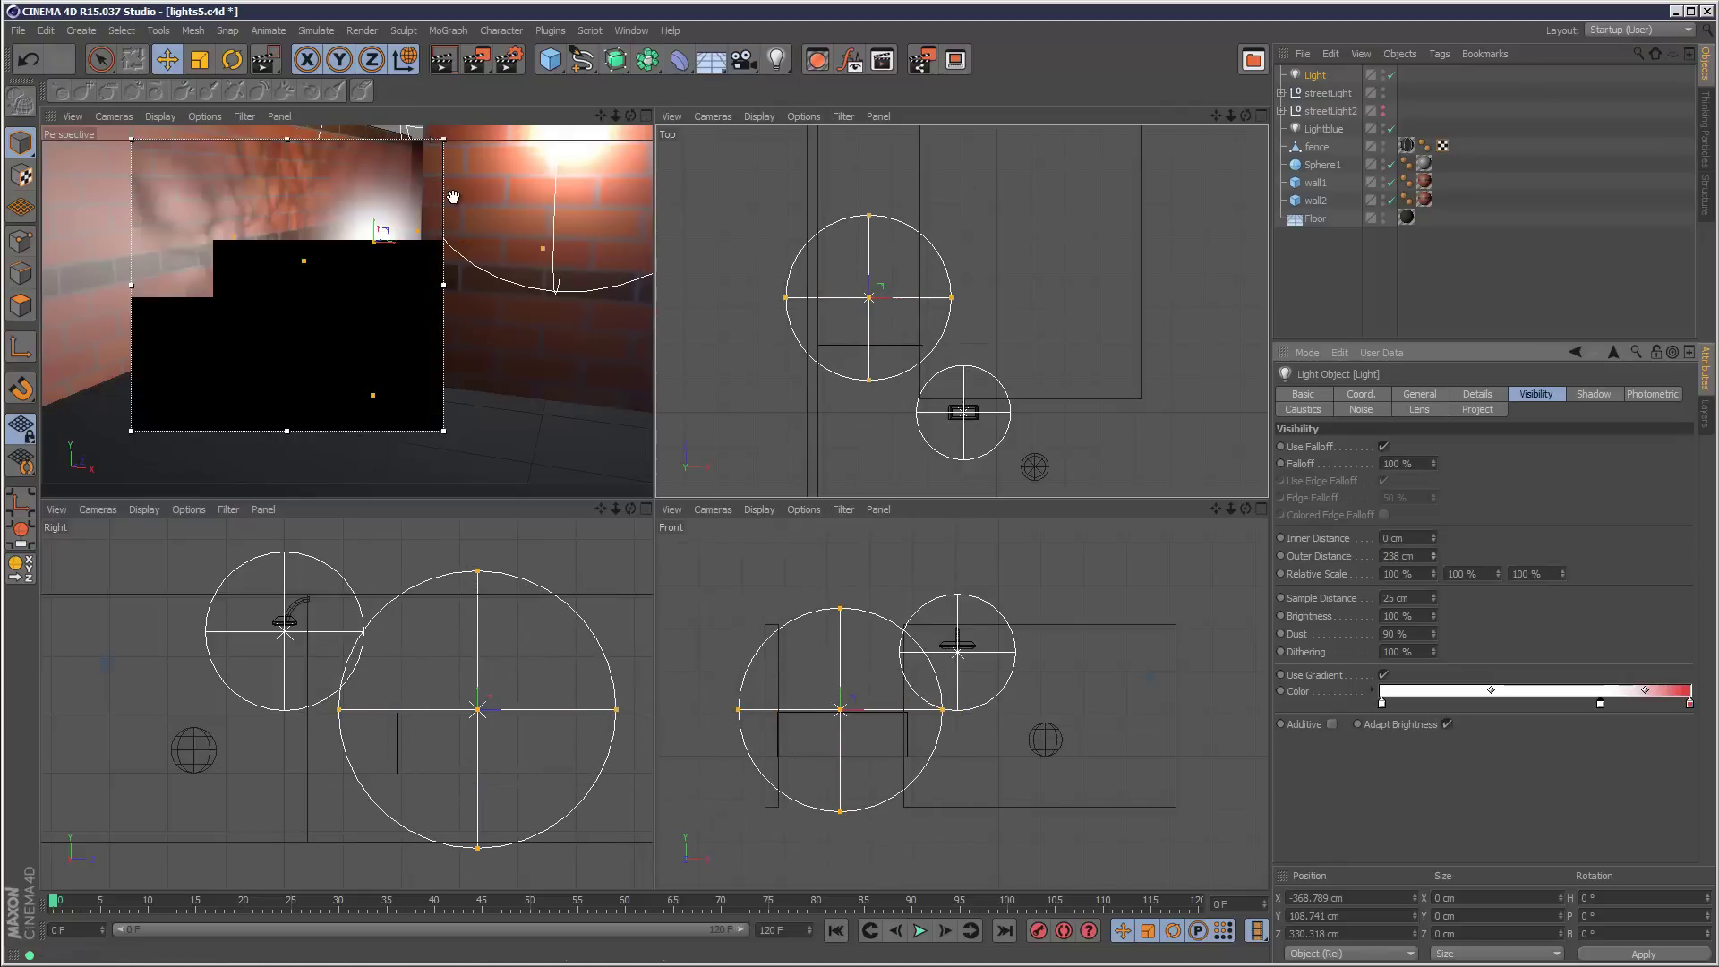
click(646, 114)
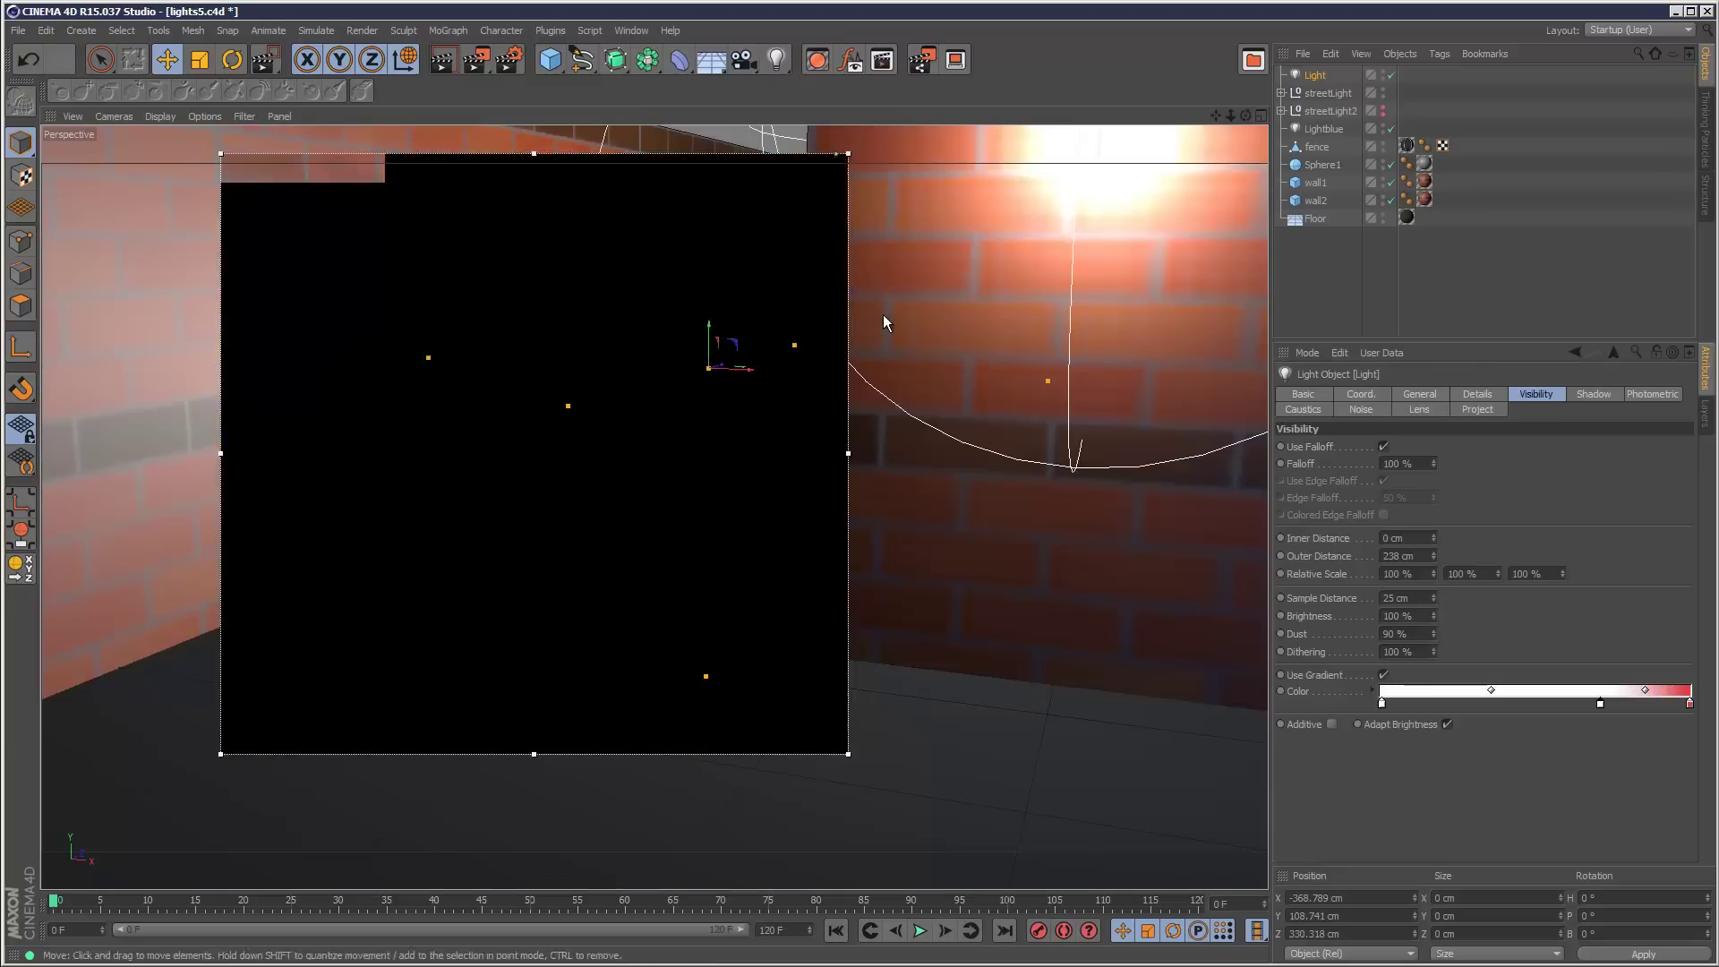